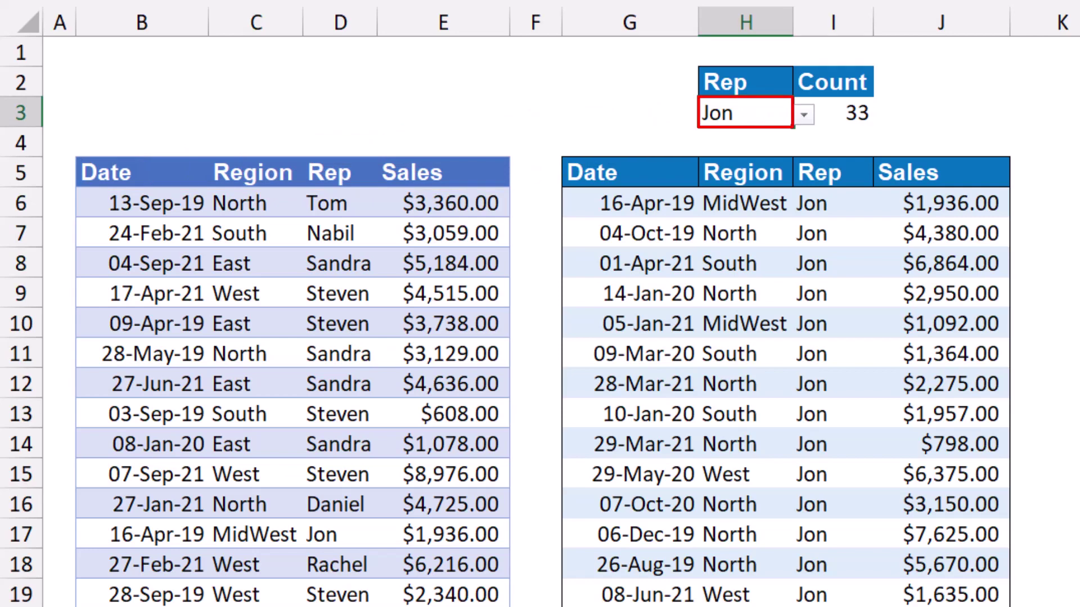
- Pick the next rep from H3's dropdown so Count shows 28 and the table refilters
key("alt+Down")
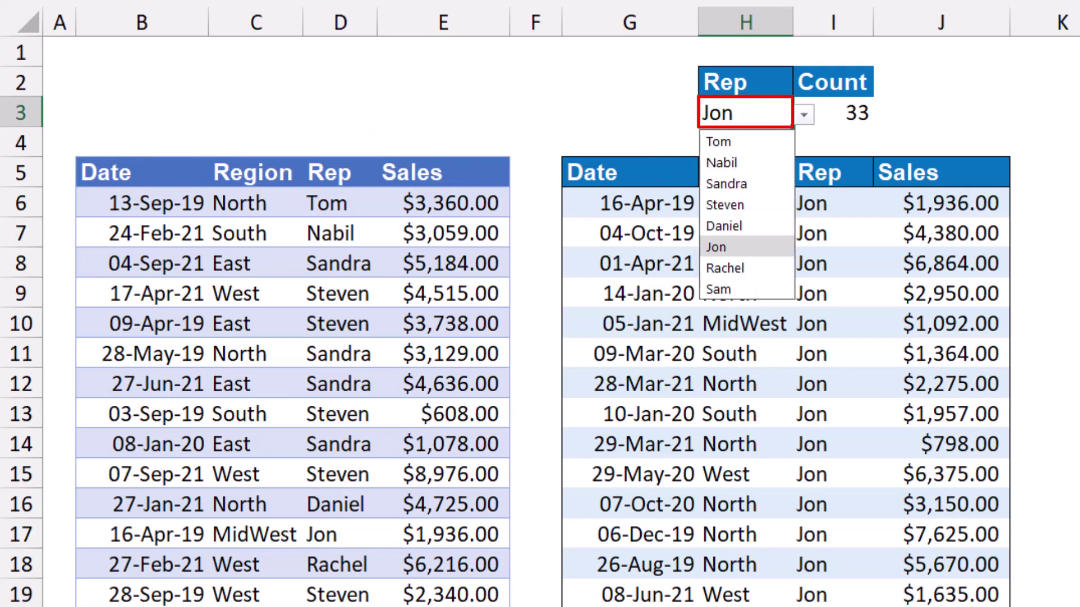
key("Up")
key("Up")
key("Up")
key("Up")
key("Return")
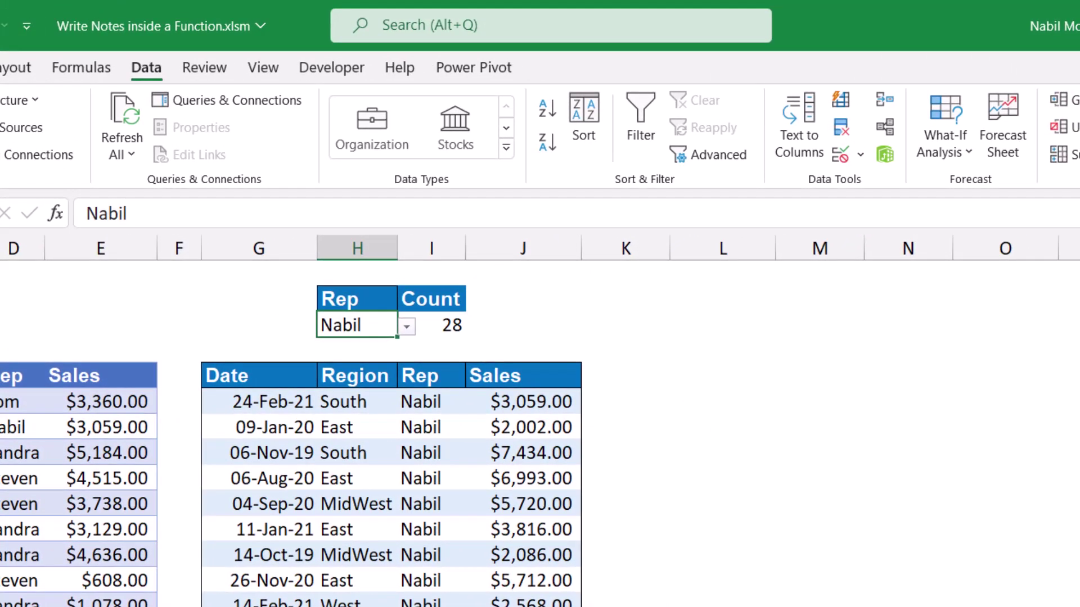
- Select G6 and expand the formula bar to reveal its full INDEX formula
left_click(259, 402)
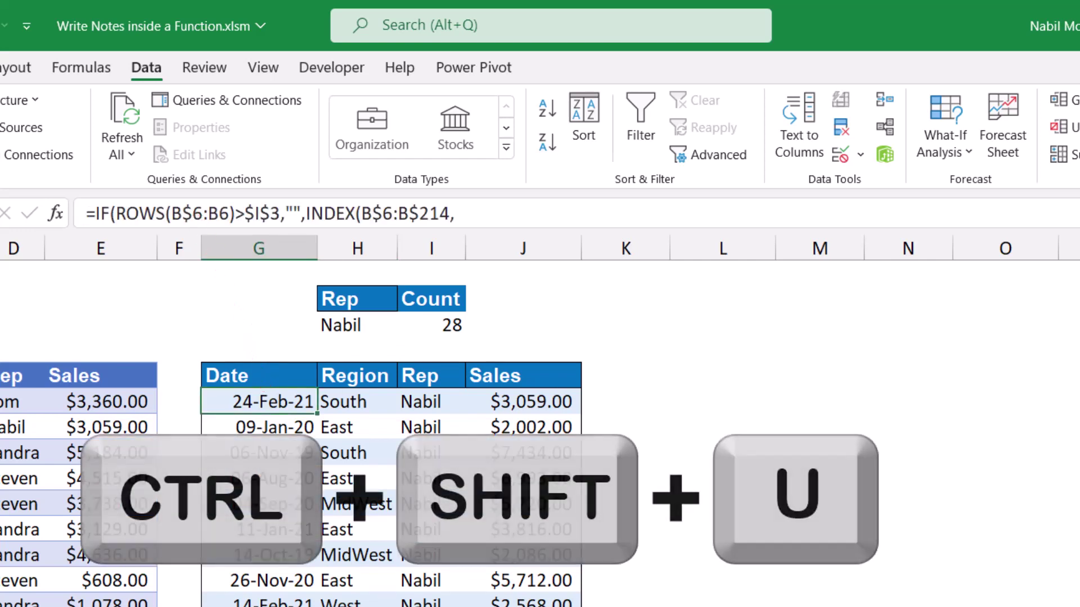
key("ctrl+shift+u")
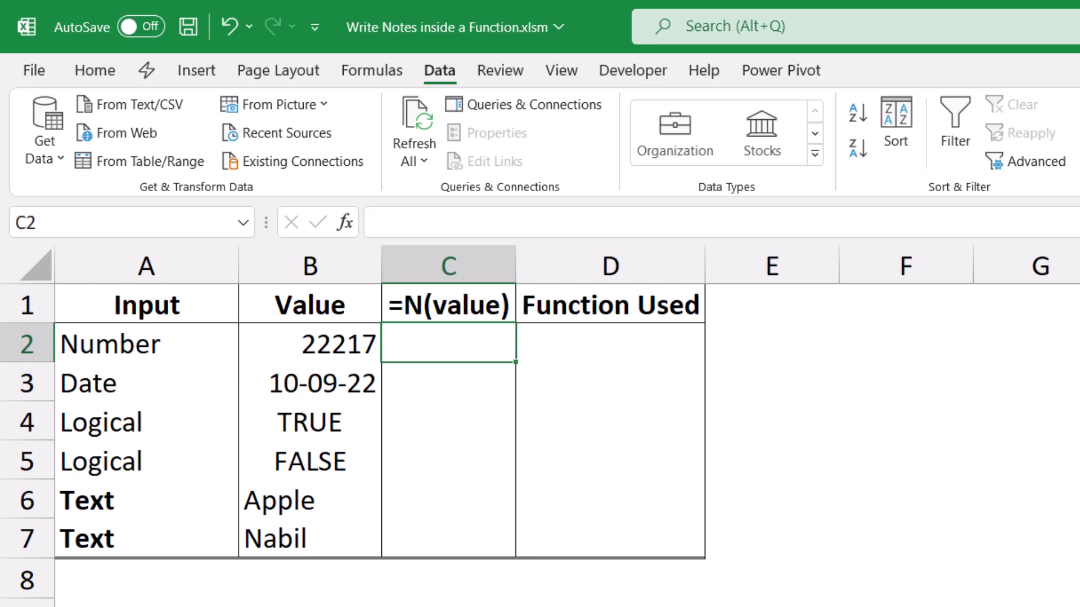
- Enter the formula =N(B2) in C2
type("=N(")
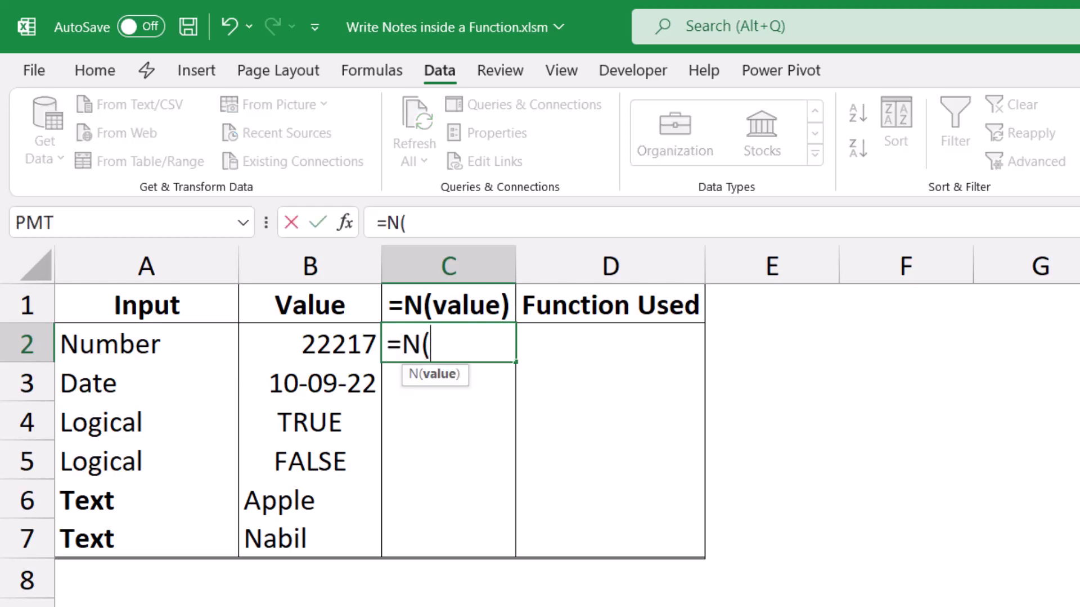
left_click(310, 343)
type(")")
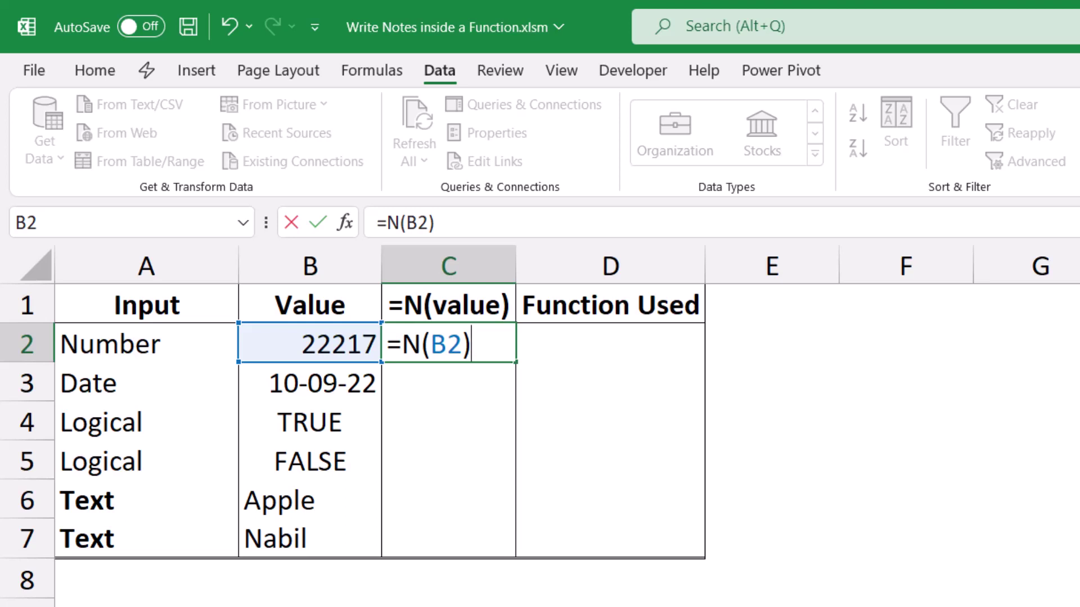
key("Return")
- Fill the N formula down from C2 through C7
left_click(449, 343)
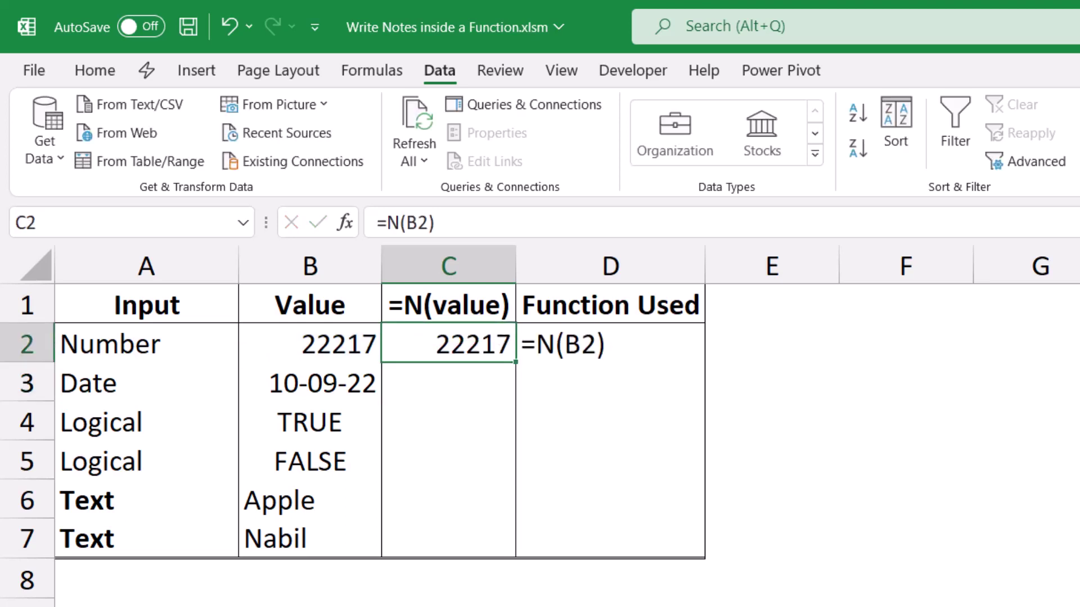
left_click_drag(515, 362, 506, 397)
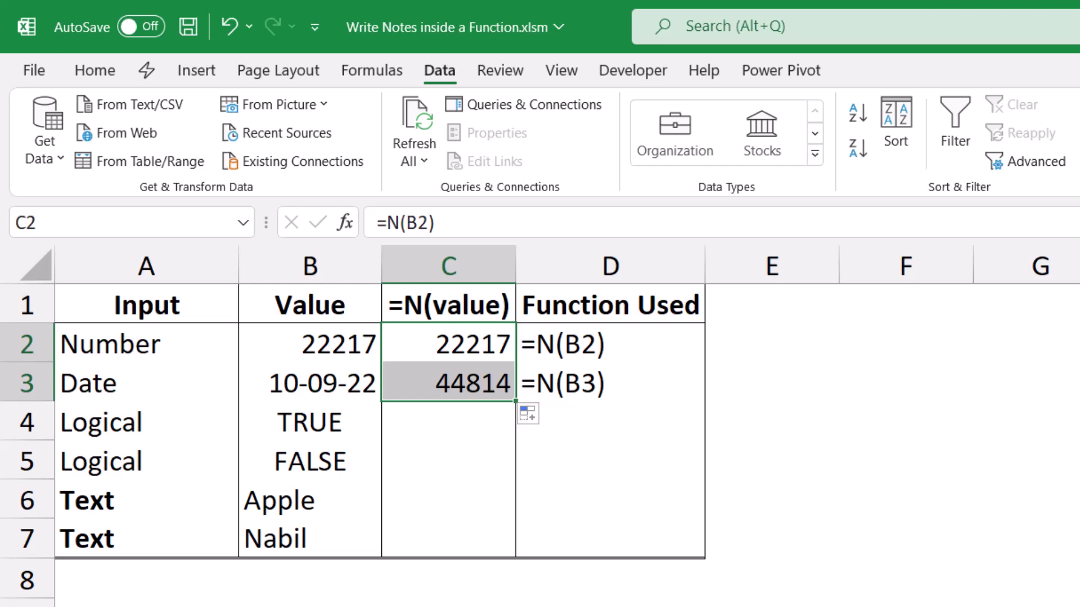
left_click_drag(515, 401, 516, 479)
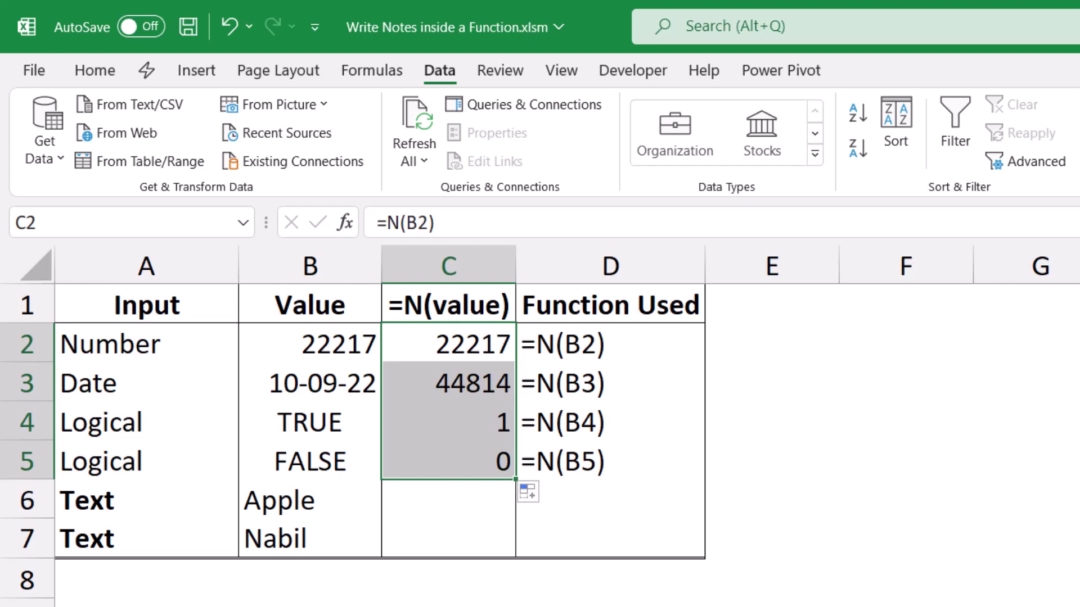
left_click_drag(515, 480, 515, 559)
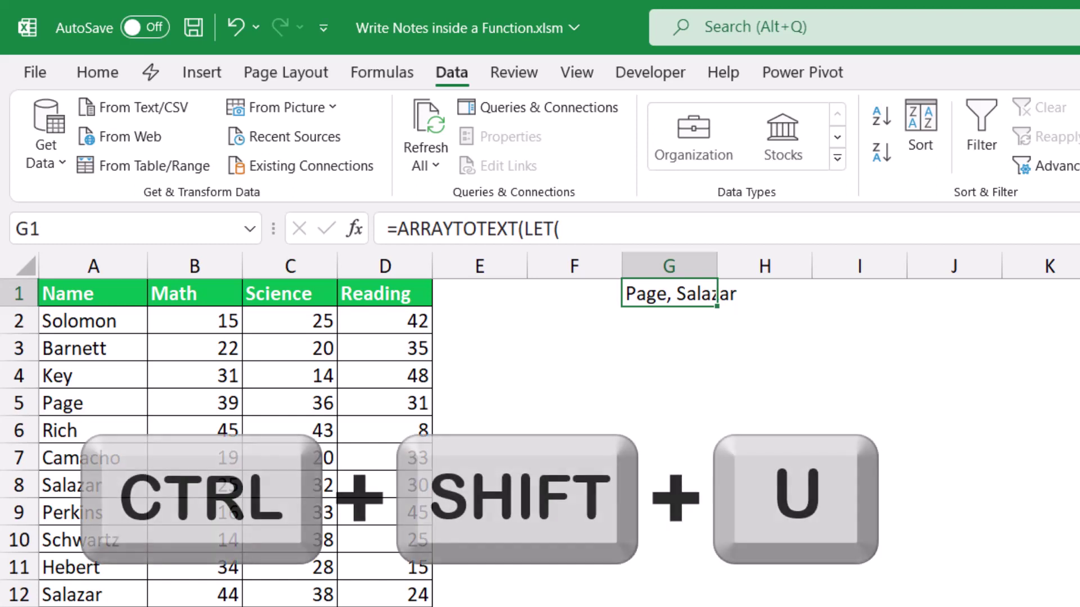
- Expand G1's multi-line LET formula and position the cursor right after SUM(x)))
key("ctrl+shift+u")
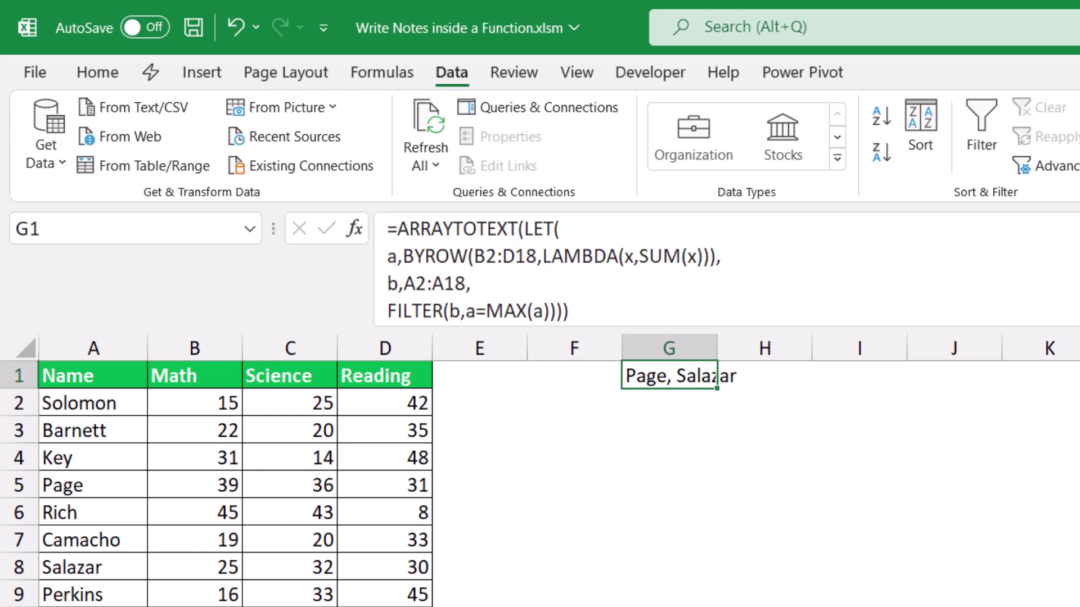
left_click(716, 256)
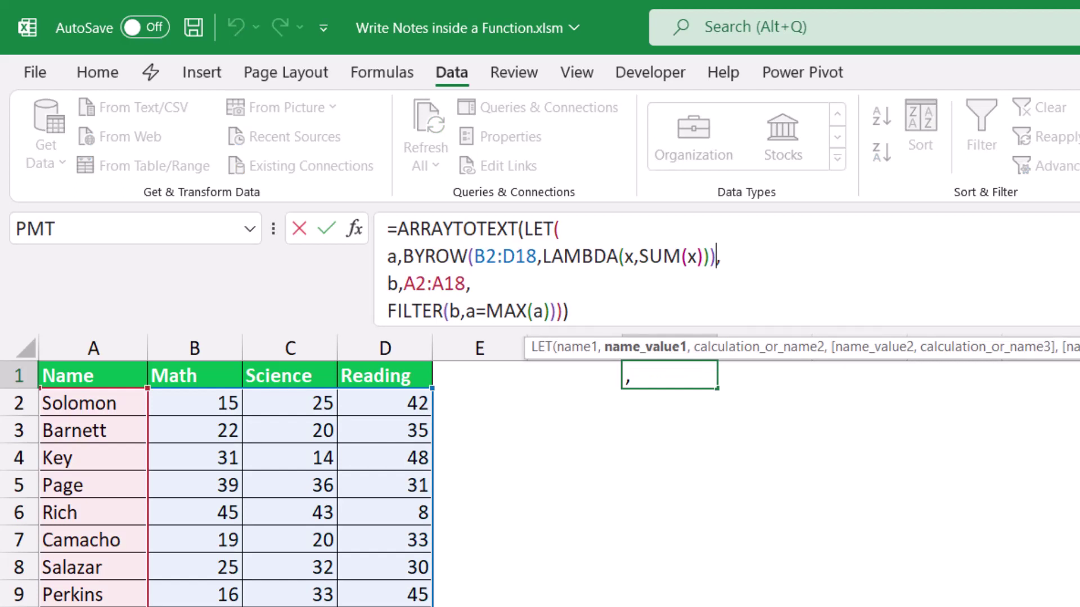
- Add +N("Returns the Total Score for each Student") after the BYROW sum in G1 and commit
type("+N(\"")
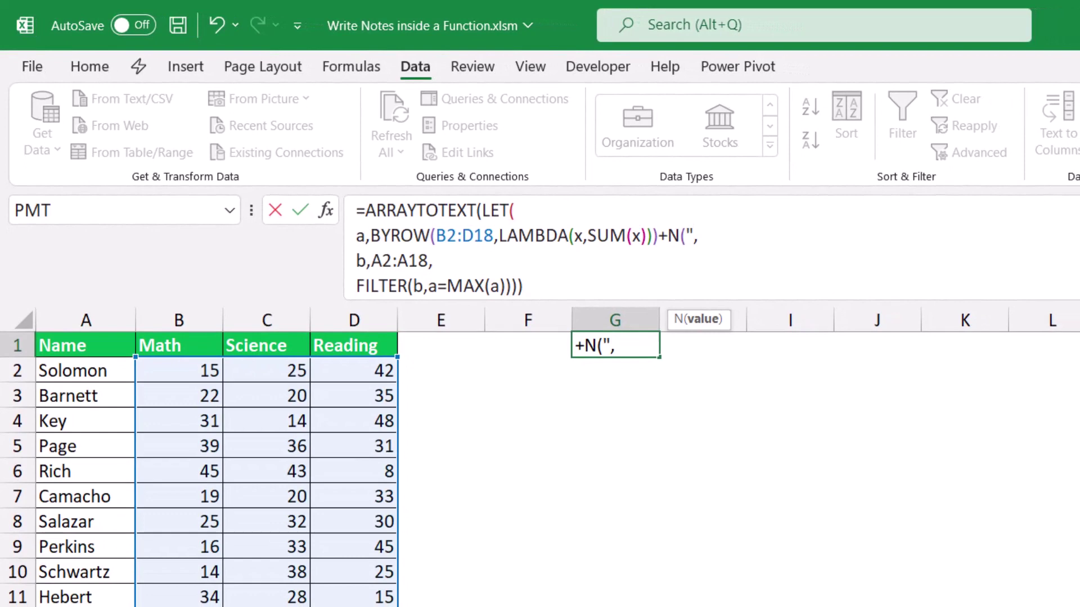
type("Returns the Total Score for each Student")
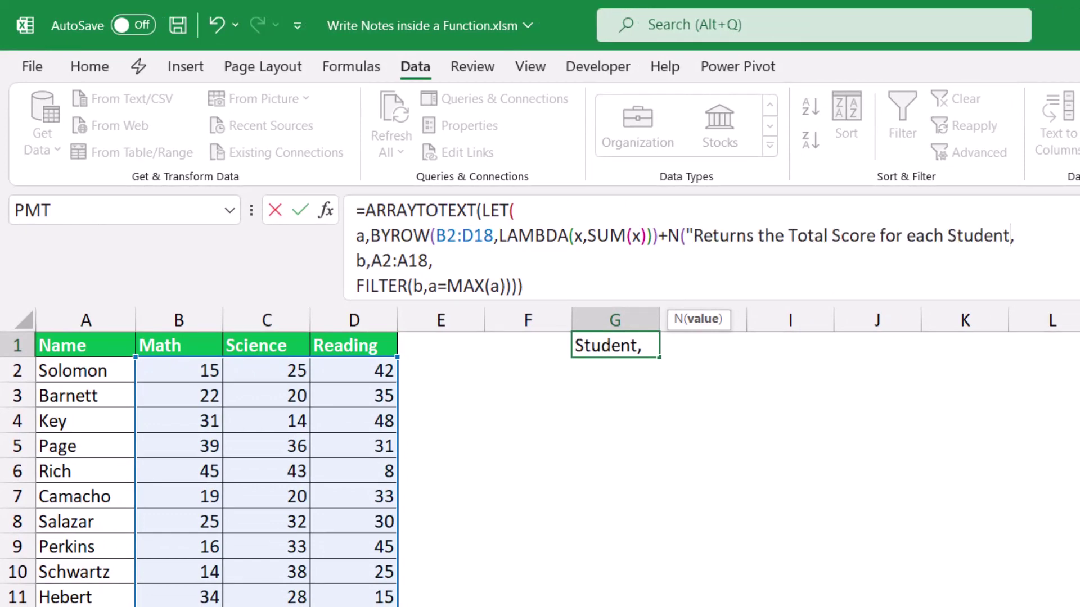
type("\")")
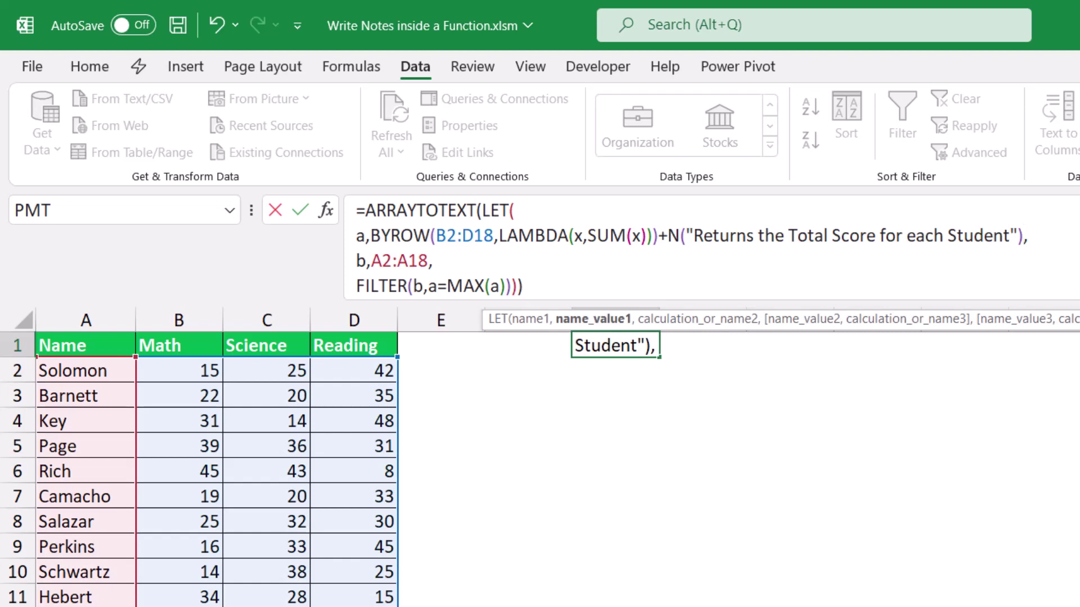
key("ctrl+Return")
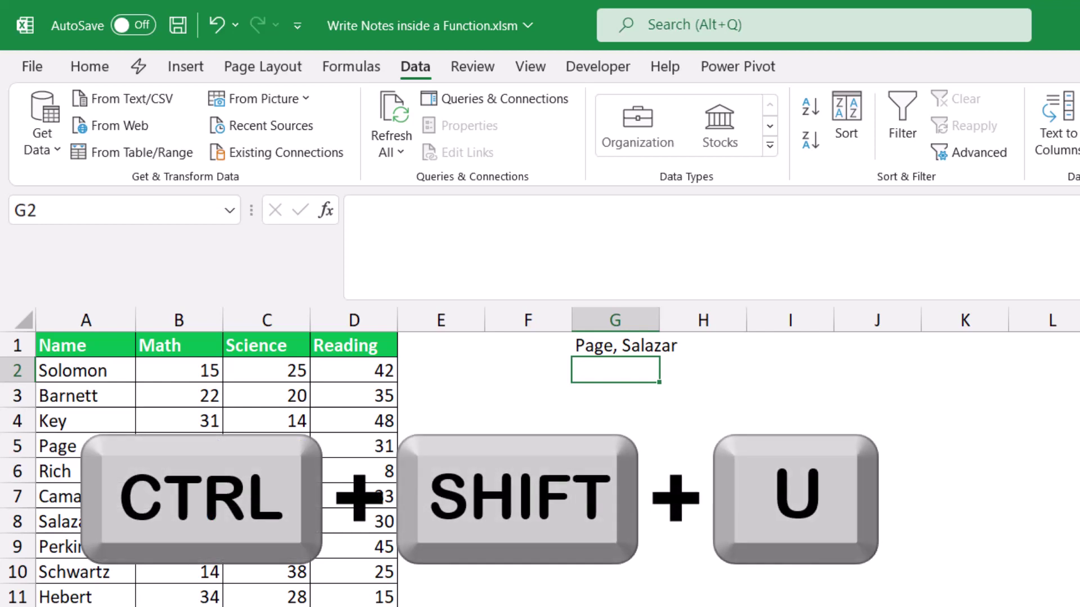
key("ctrl+shift+u")
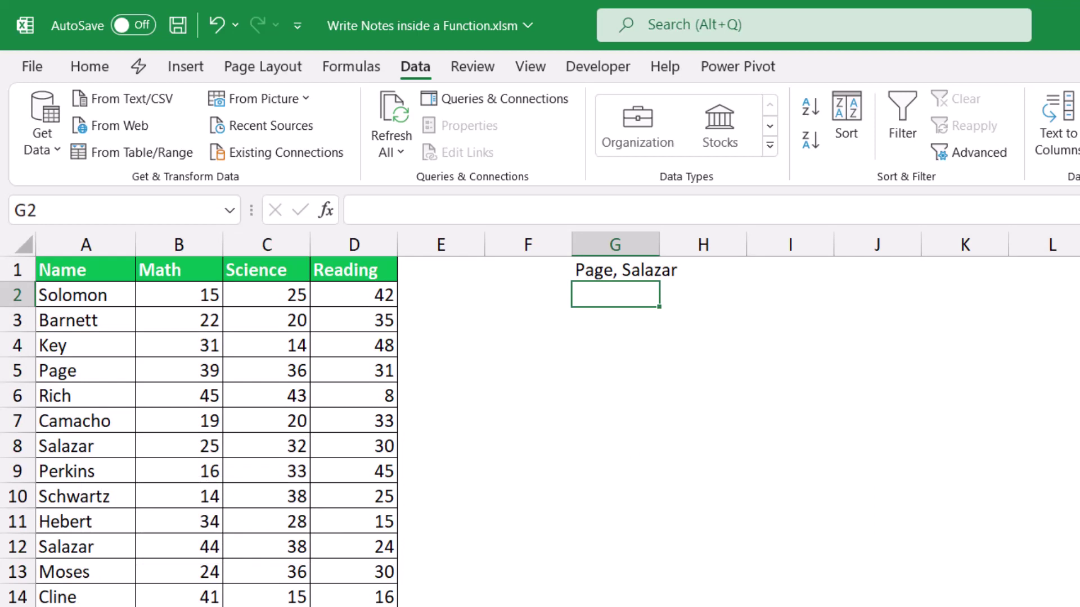
- Change the Science score in C4 from 14 to 27
left_click(267, 345)
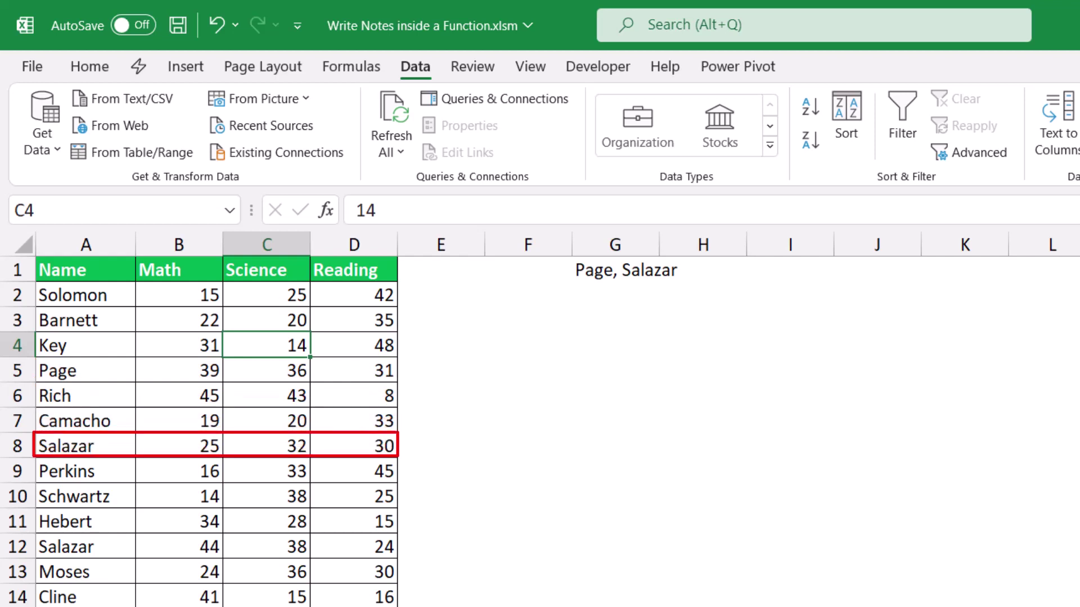
type("27")
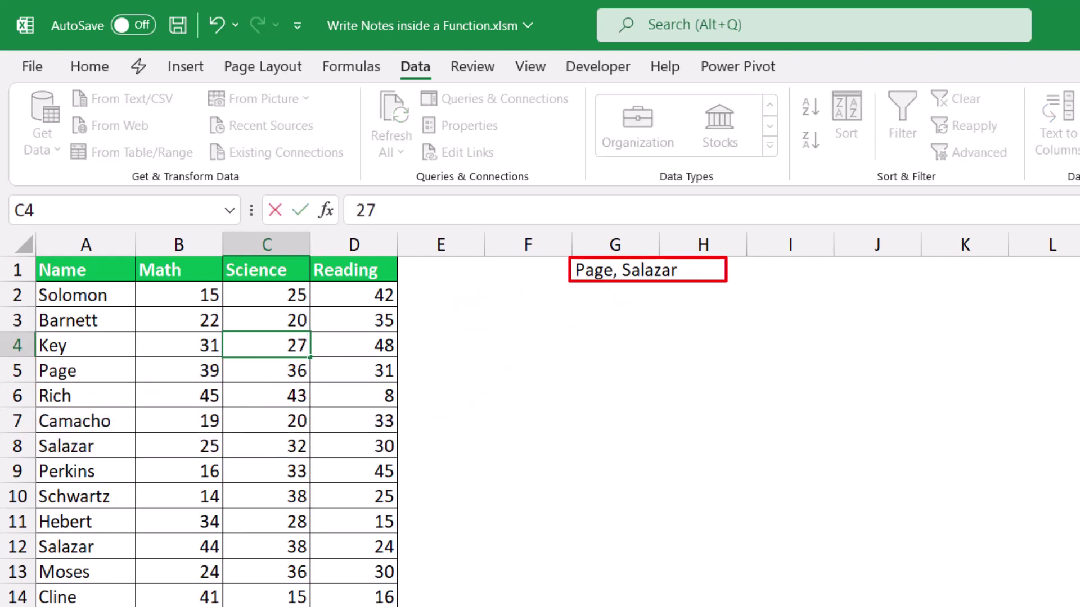
key("Return")
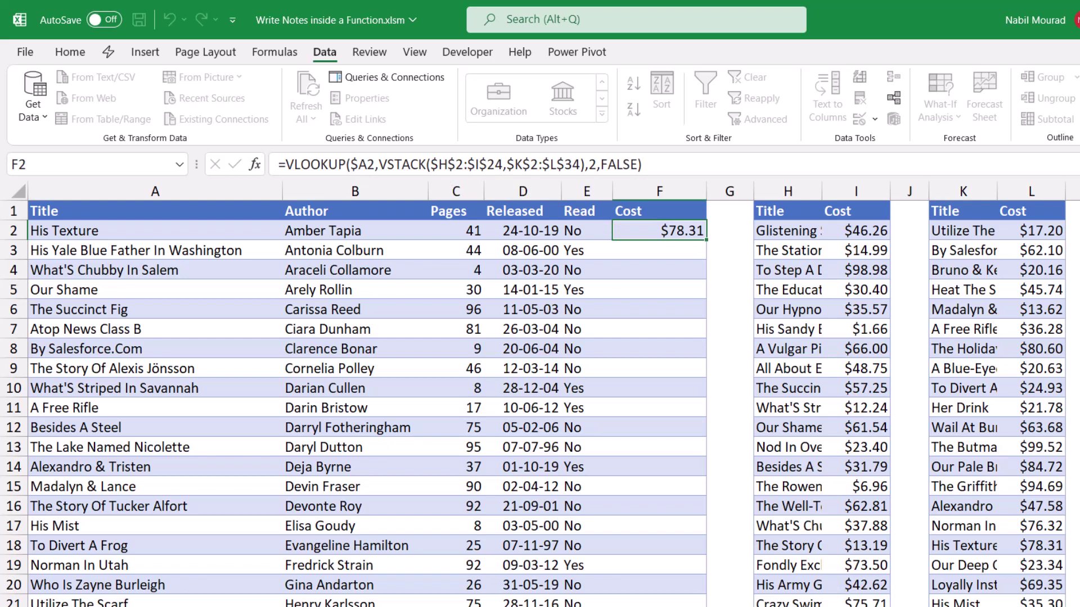
- Add a pasted N() note describing the table array after the VSTACK ranges in F2's VLOOKUP
key("F2")
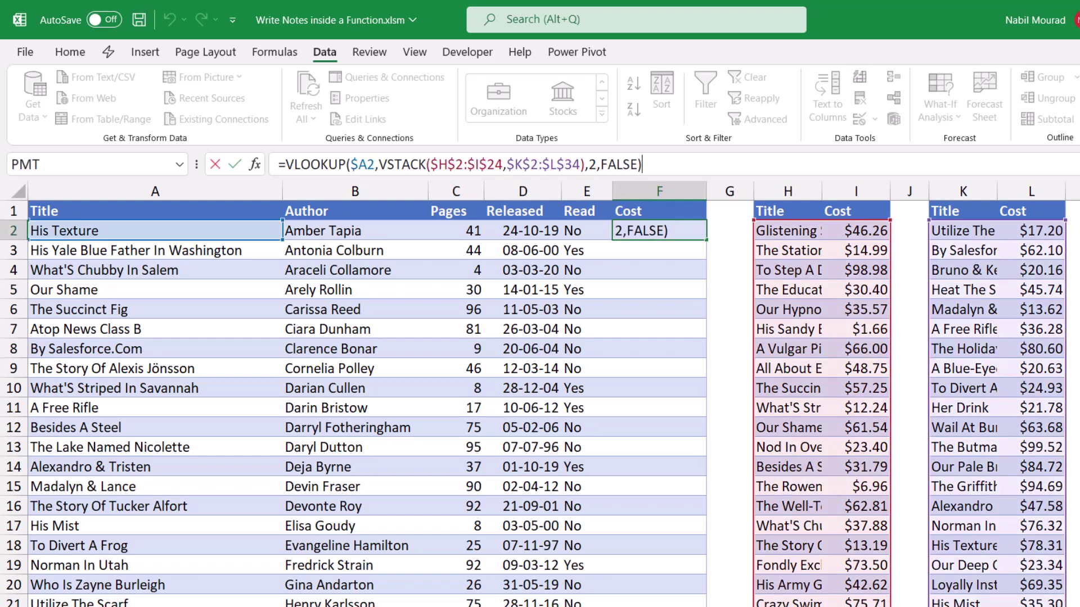
key("ctrl+shift+u")
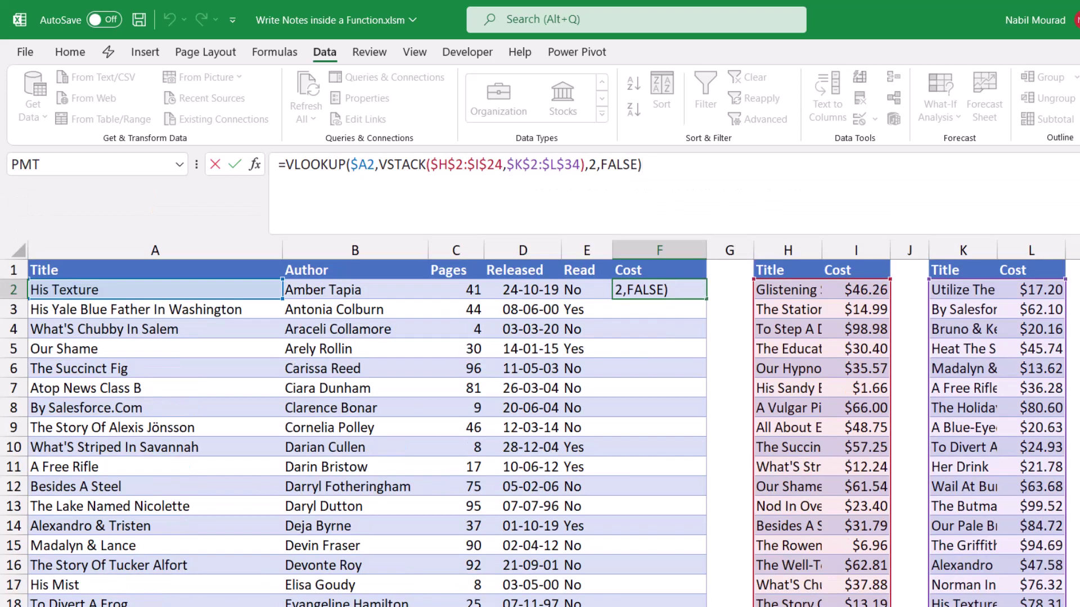
left_click(580, 164)
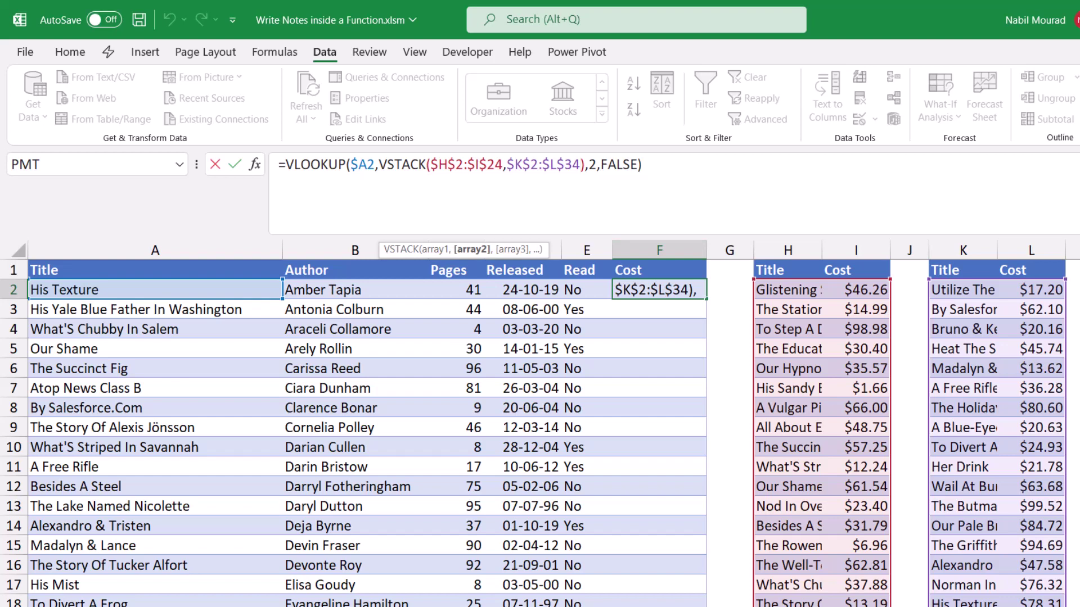
type(",")
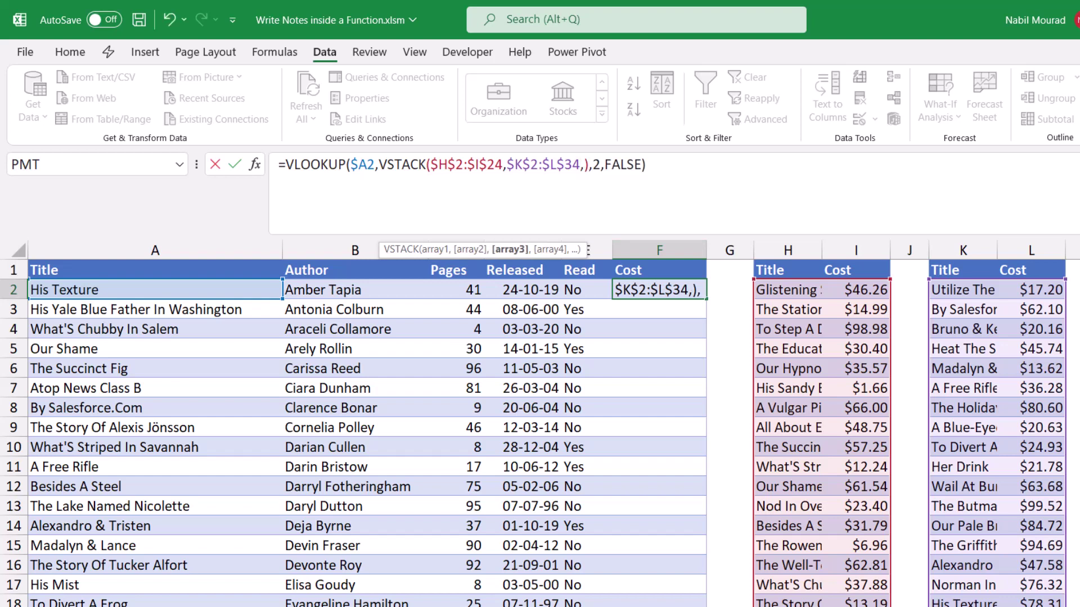
type("N(")
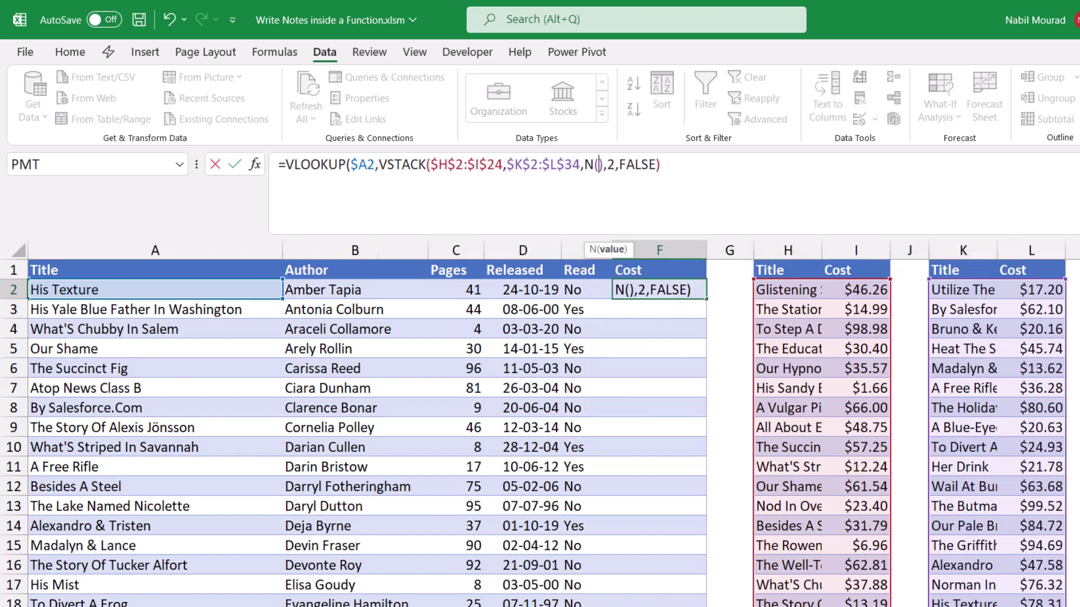
type("\"")
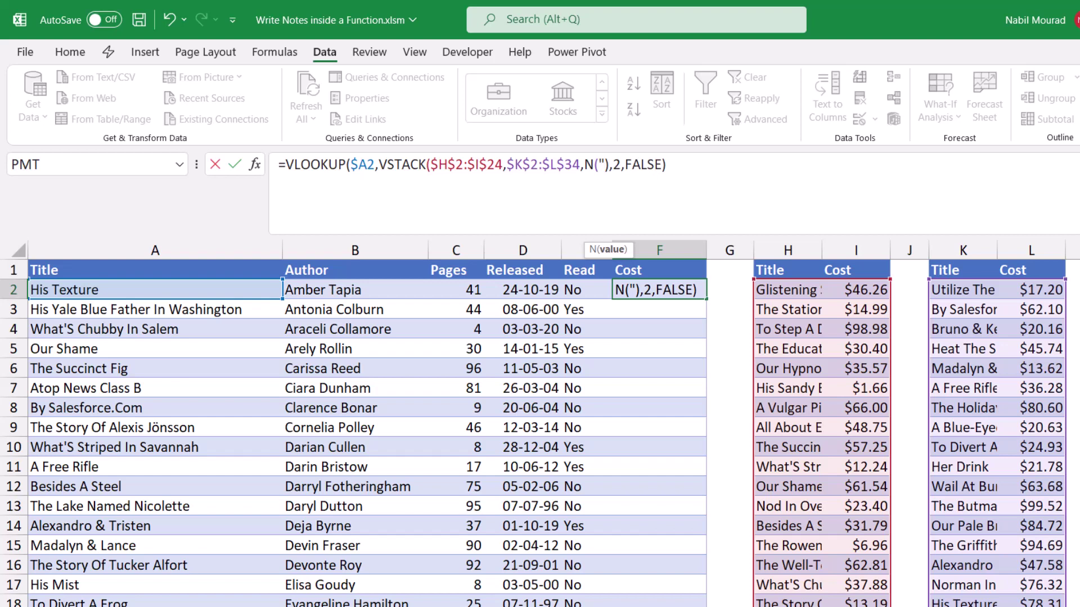
type("Provides the Table Array for the VLOOKUP function")
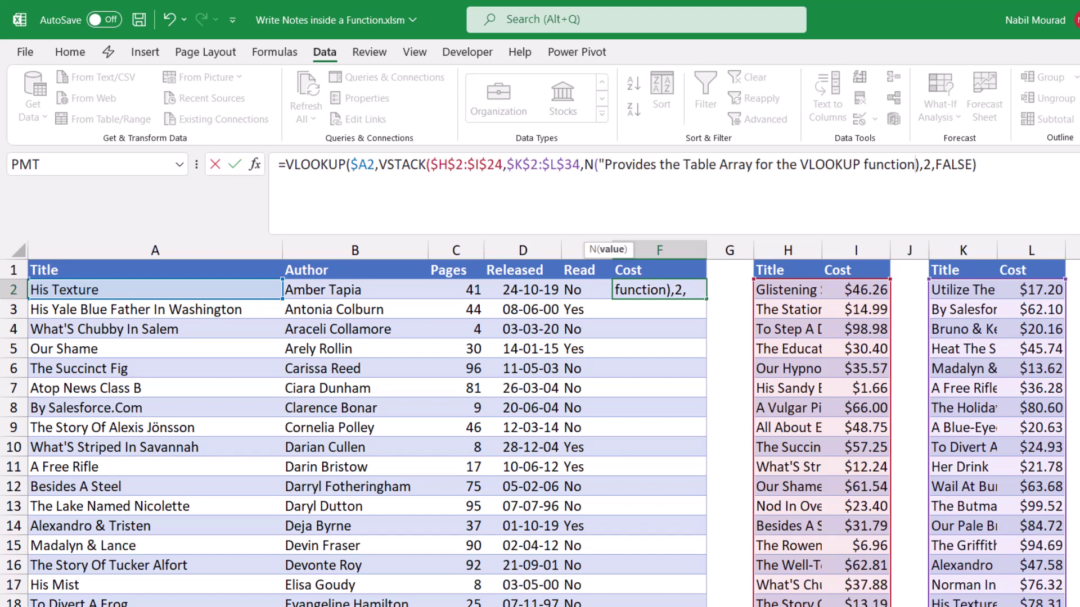
type("\"")
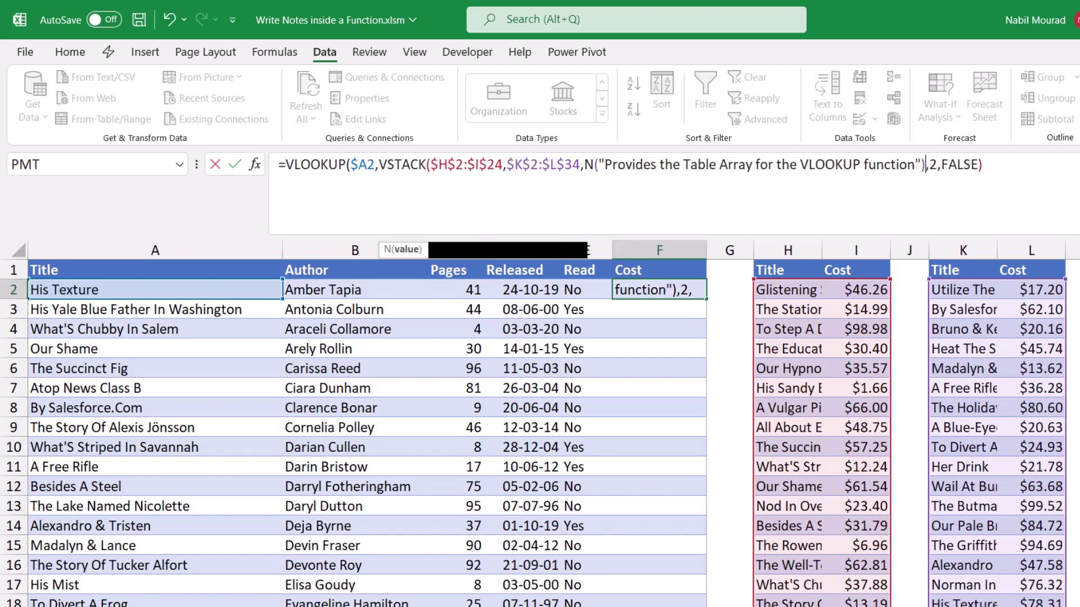
type(")")
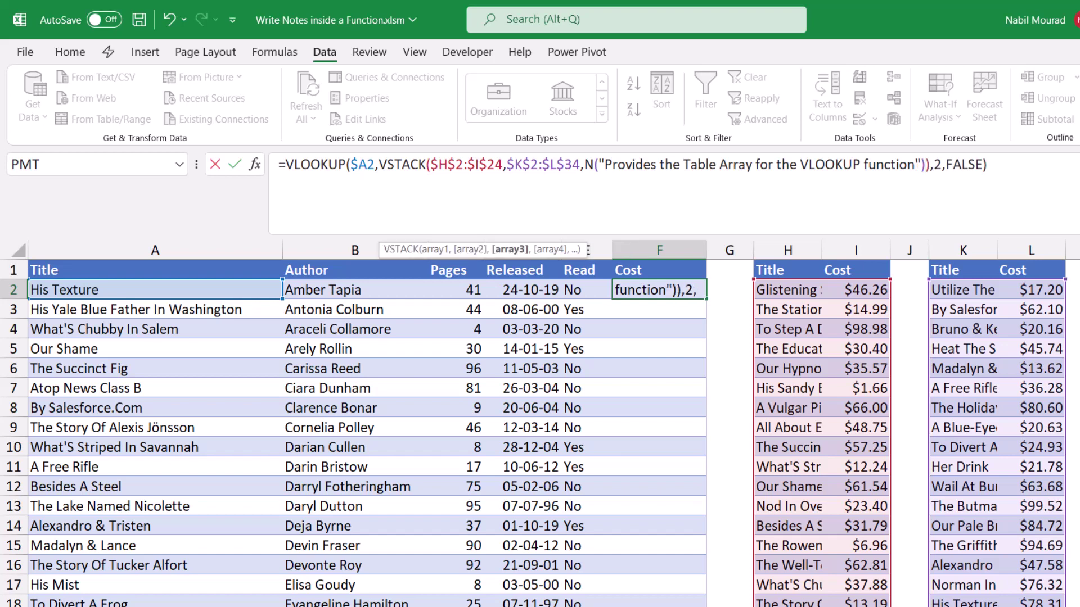
key("ctrl+Return")
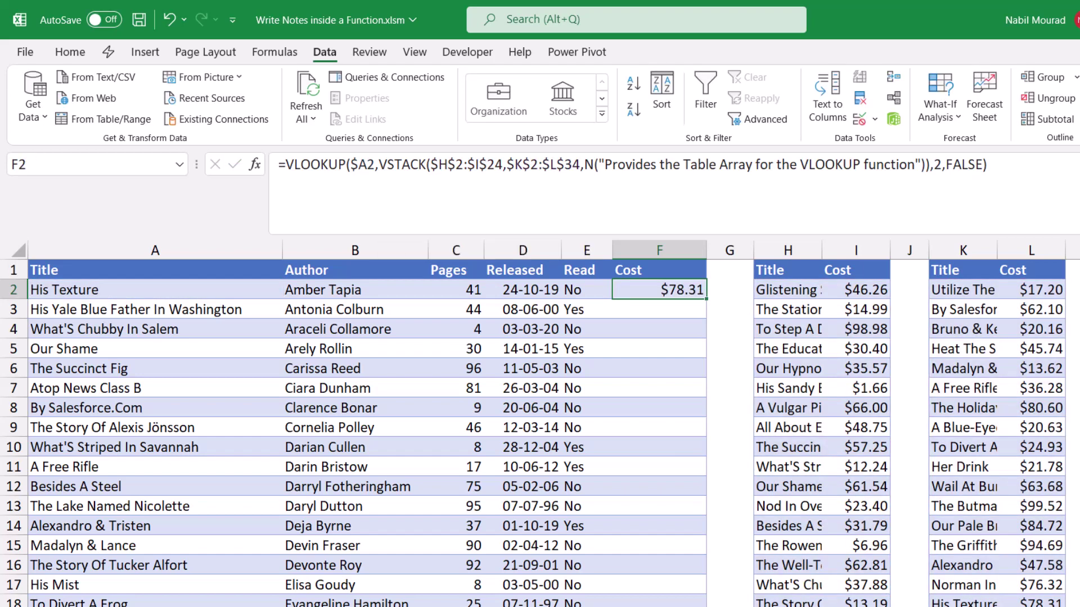
key("ctrl+shift+u")
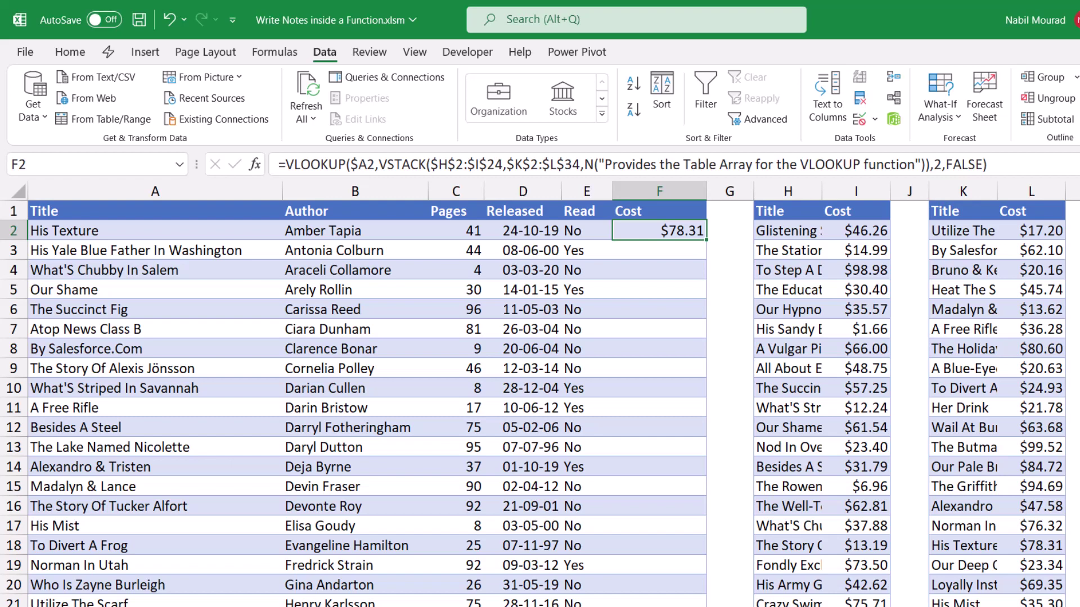
- Copy F2 to F3, strip its N() note, and fill down column F without formatting
left_click_drag(706, 240, 698, 254)
left_click(659, 251)
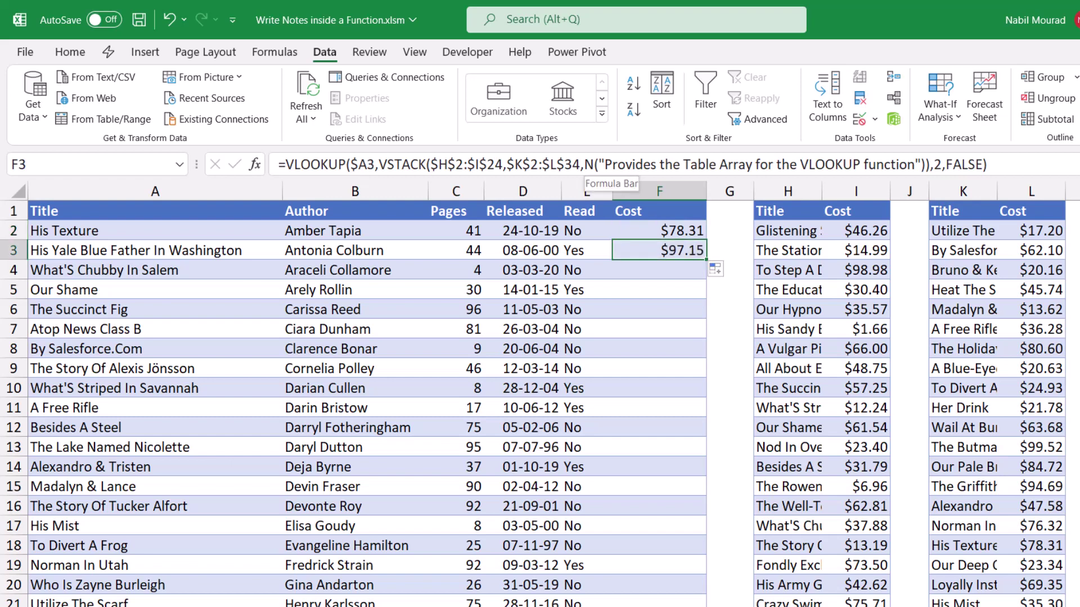
left_click_drag(597, 165, 944, 165)
key("Delete")
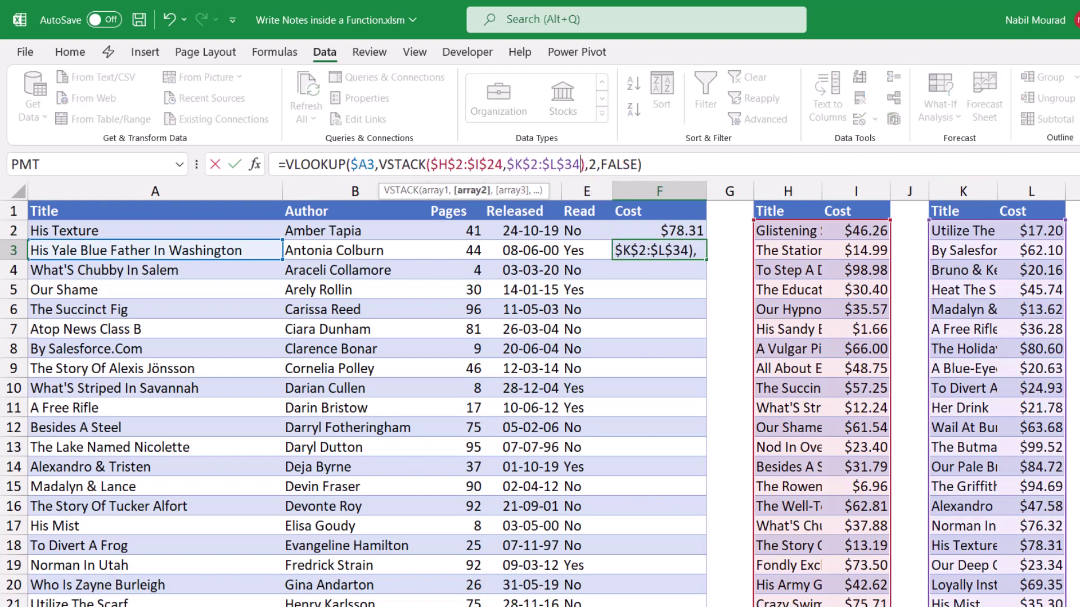
key("ctrl+Return")
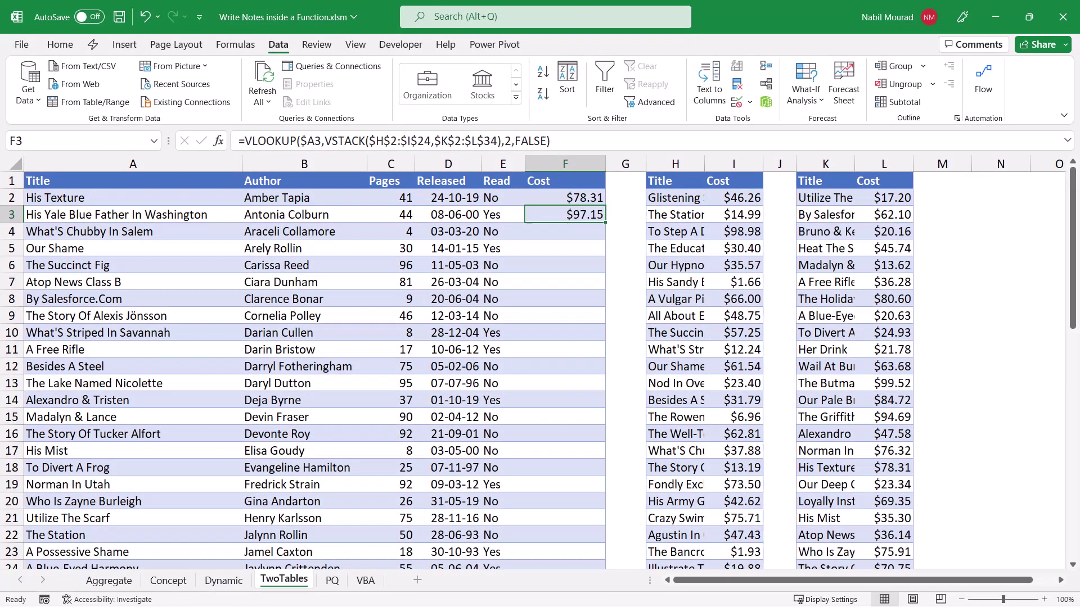
double_click(606, 222)
left_click(619, 561)
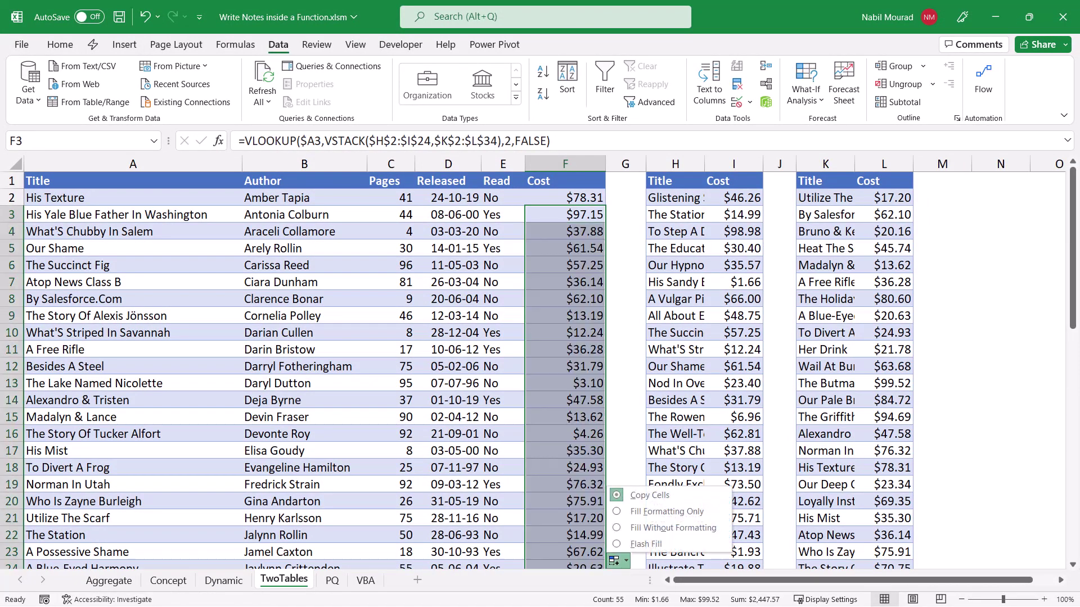
left_click(672, 528)
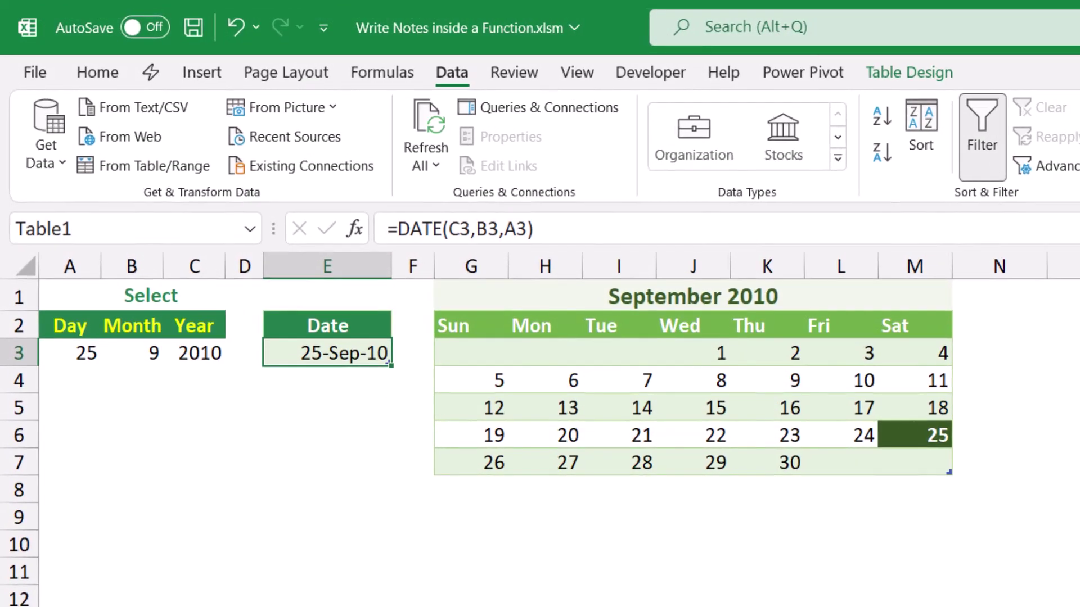
- Choose 2016 from the Year dropdown in C3 so the date becomes 25-Sep-16
left_click(70, 353)
left_click(132, 352)
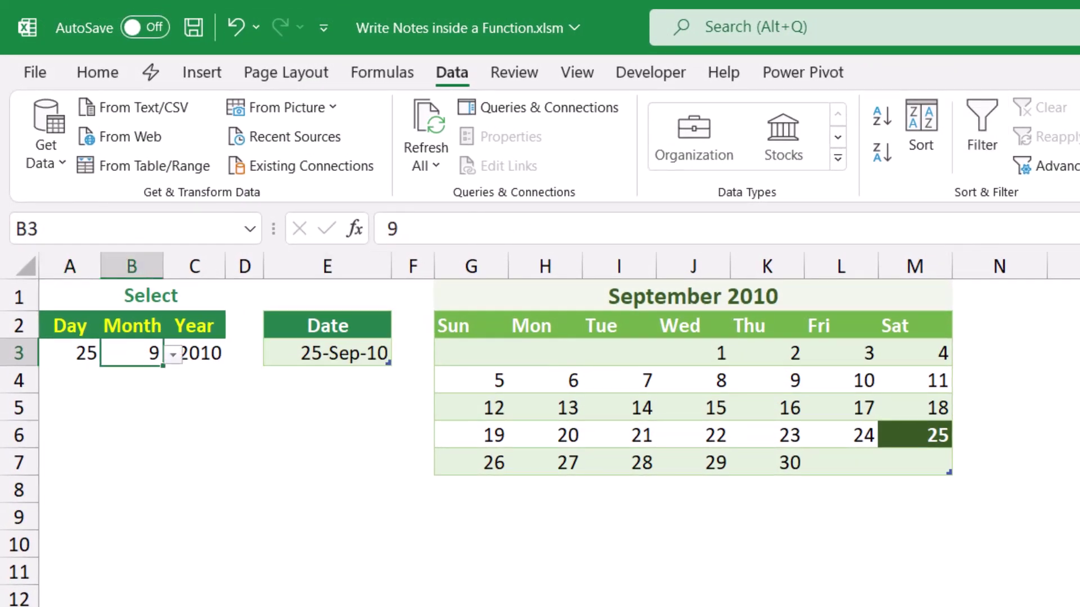
left_click(195, 353)
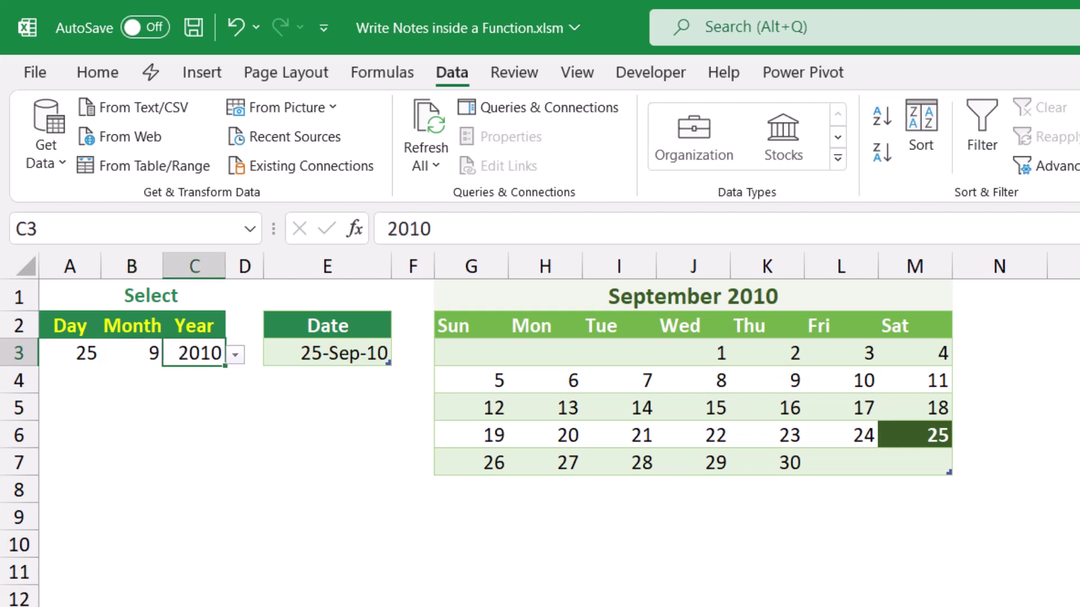
left_click(235, 354)
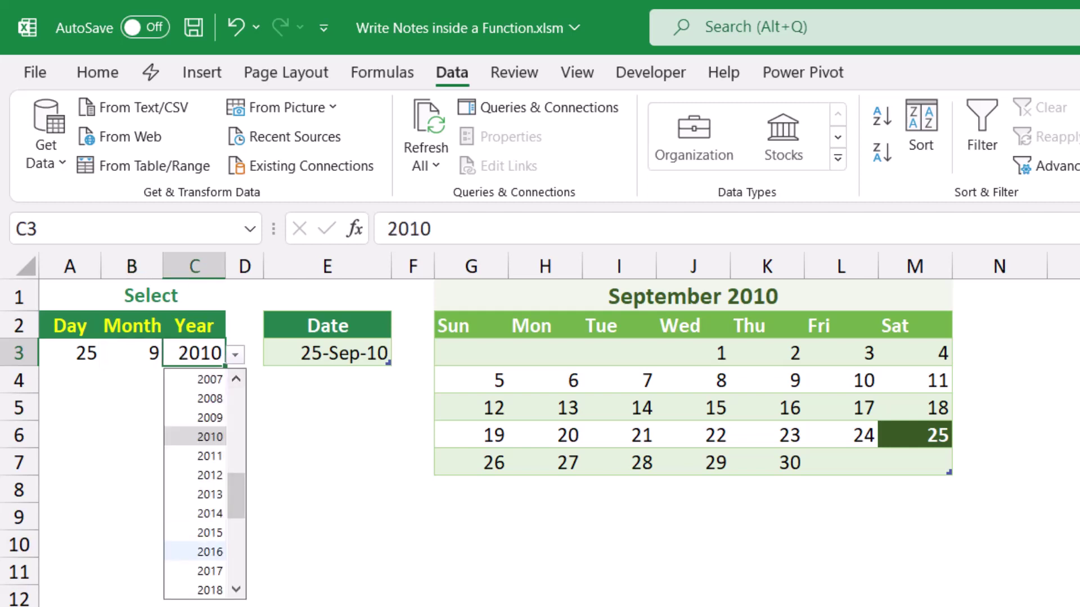
left_click(194, 551)
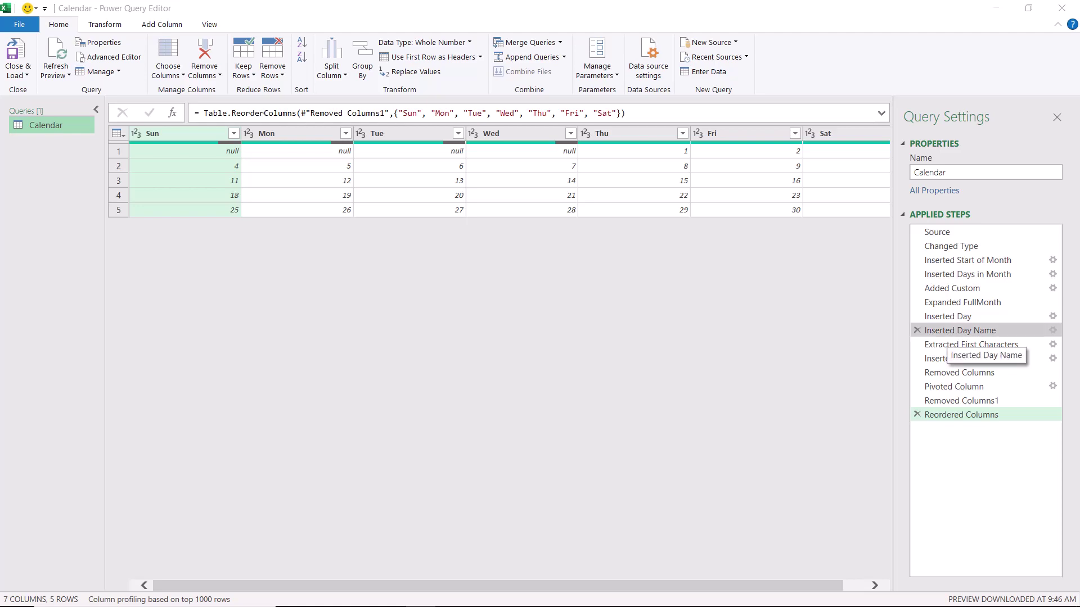
- Preview the Calendar query at Inserted Day Name, then at Extracted First Characters
left_click(960, 330)
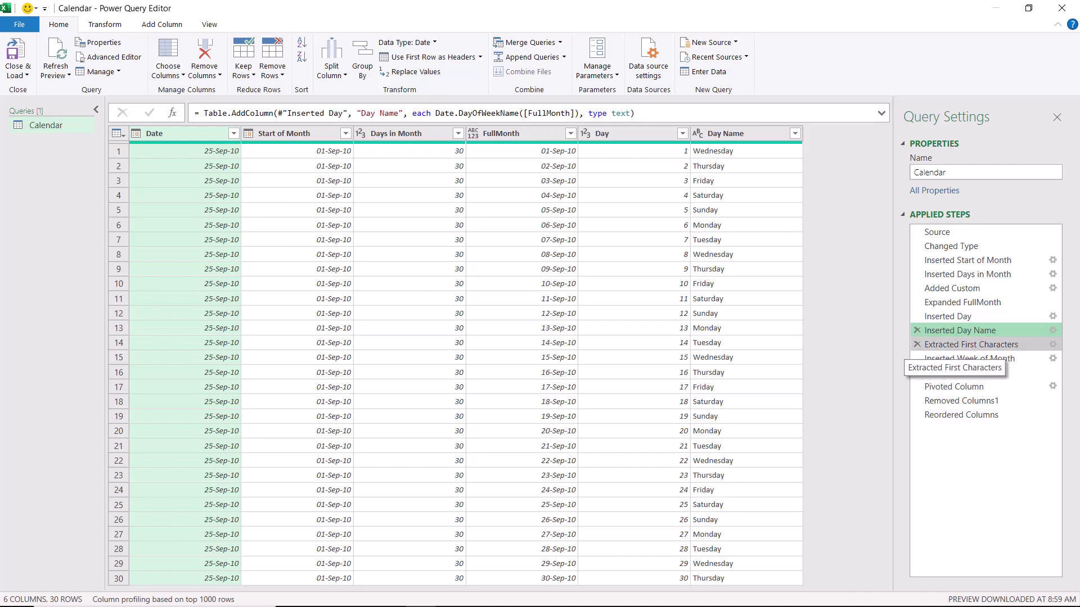
left_click(961, 345)
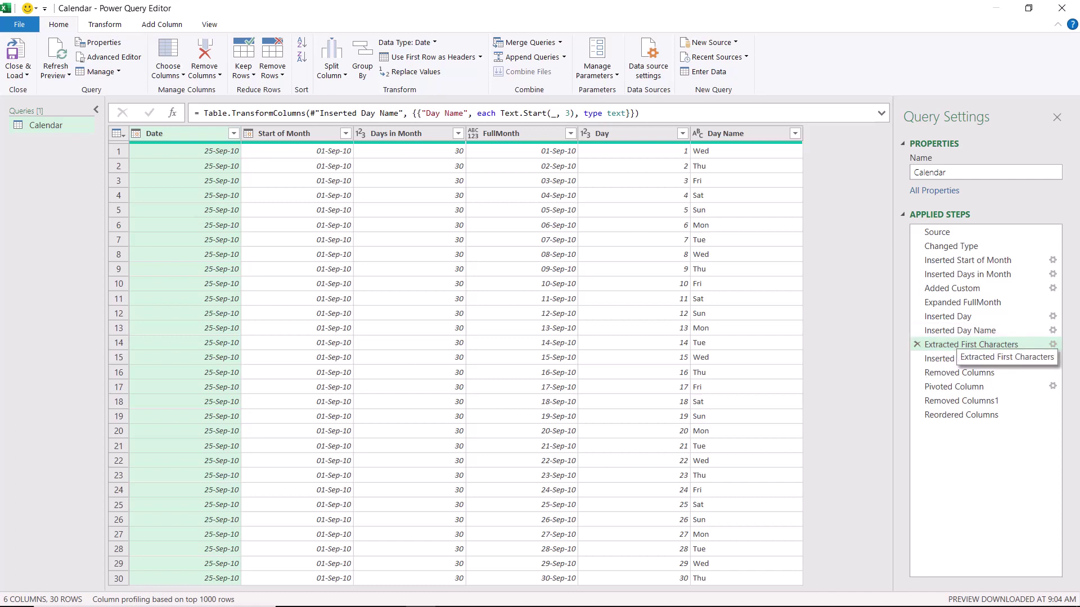
- Give the Extracted First Characters step the description "we just want the abbreviated name of the weekday"
right_click(956, 344)
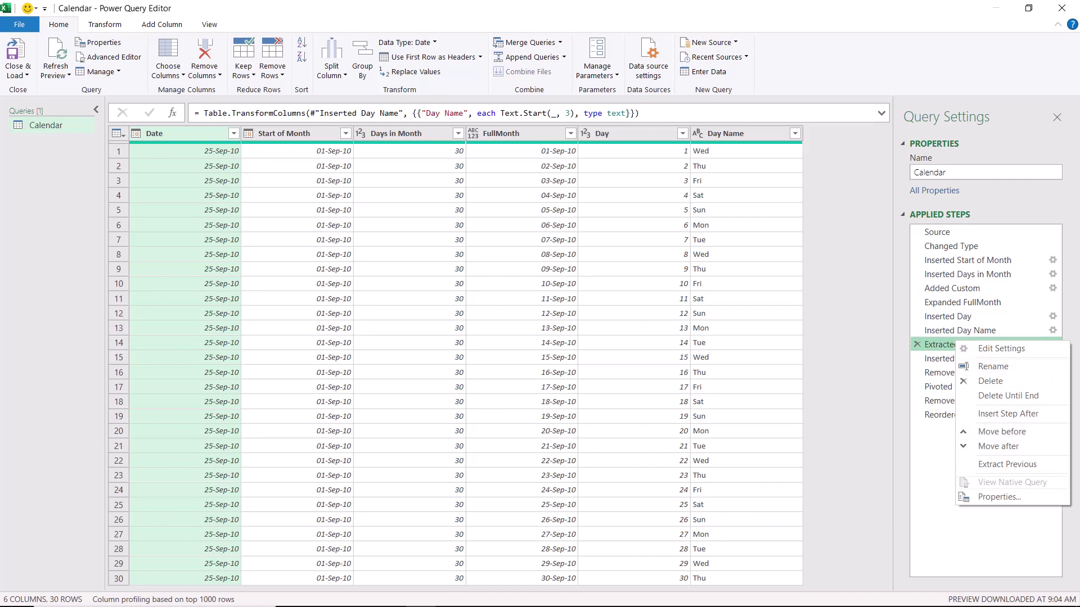
left_click(998, 497)
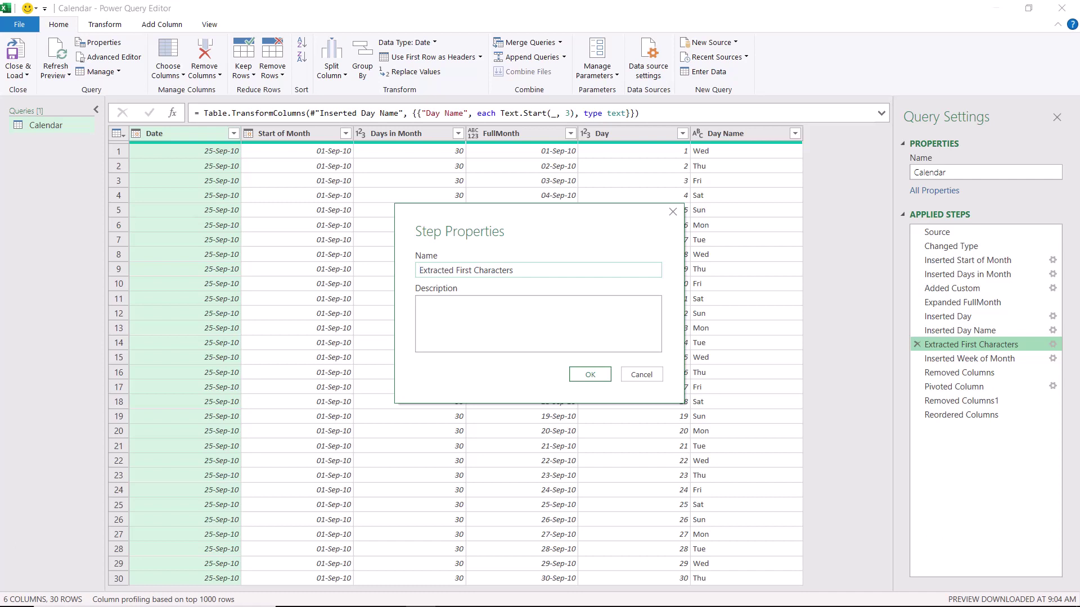
key("Tab")
type("we just want the abbreviated name of the weekday")
key("Return")
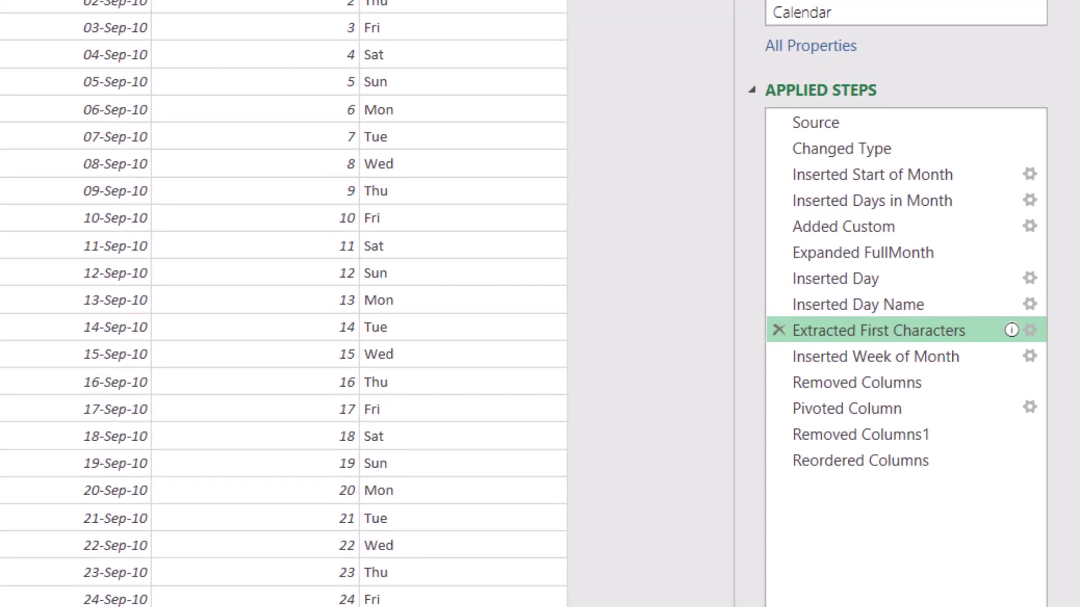
mouse_move(877, 331)
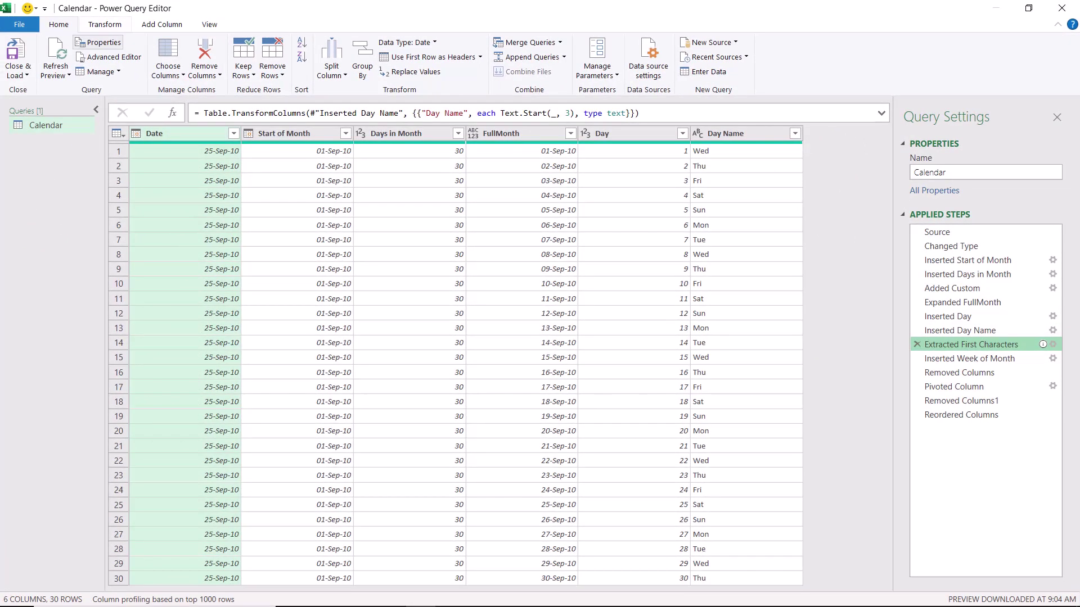
- Add '// Please Pause the video and SUBSCRIBE to my channel' below the weekday comment in Advanced Editor
left_click(109, 56)
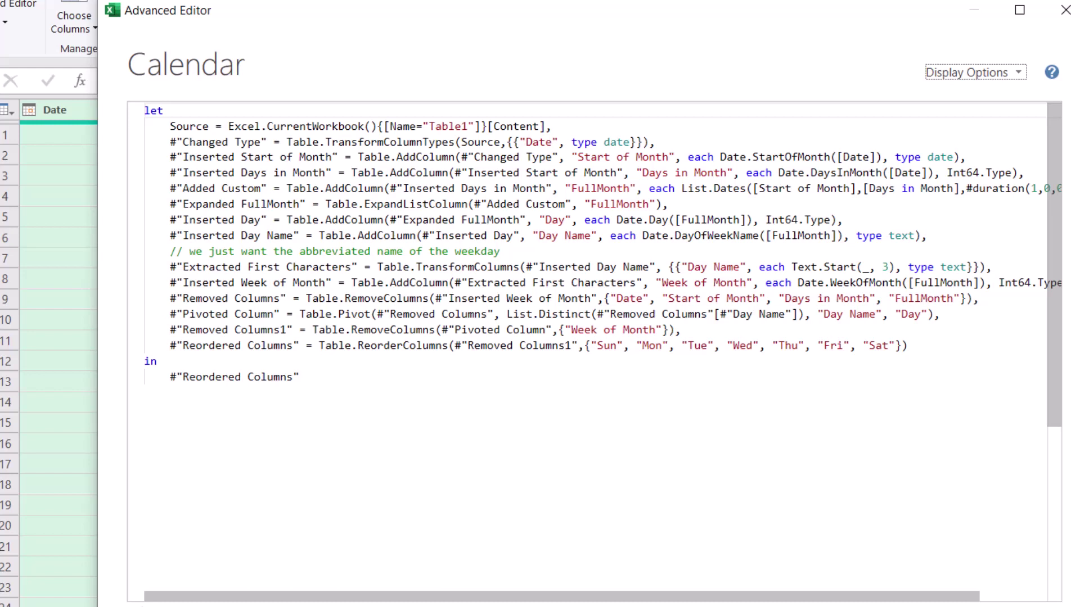
left_click(500, 251)
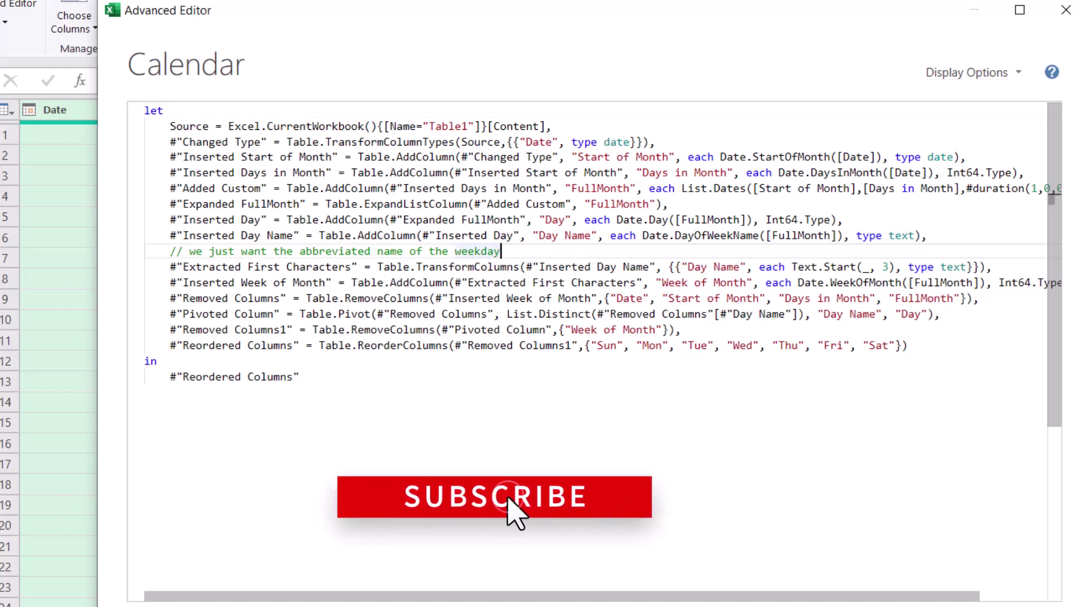
key("Return")
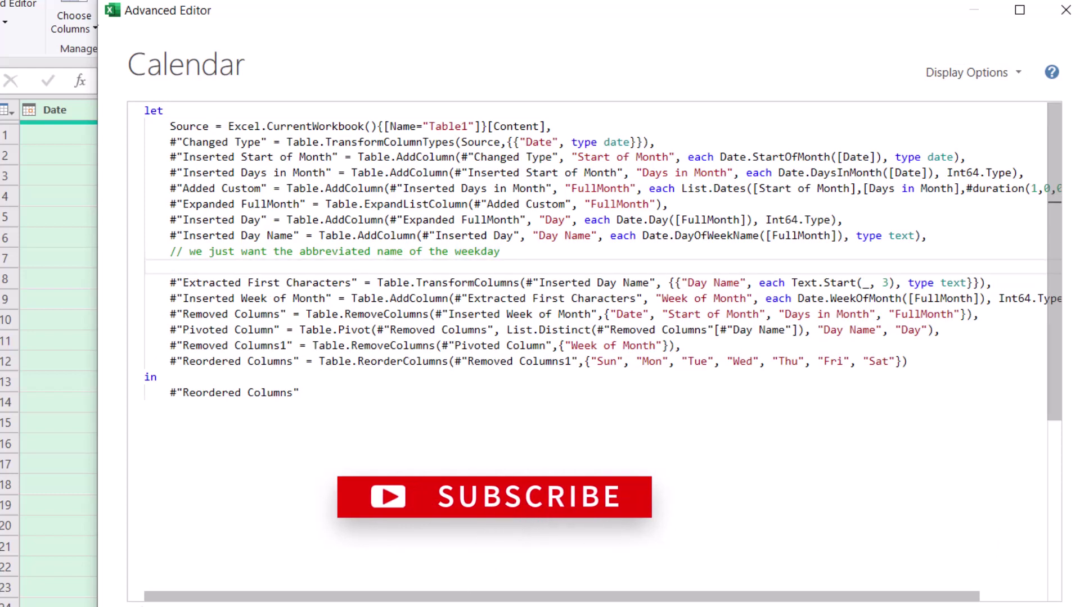
type("//")
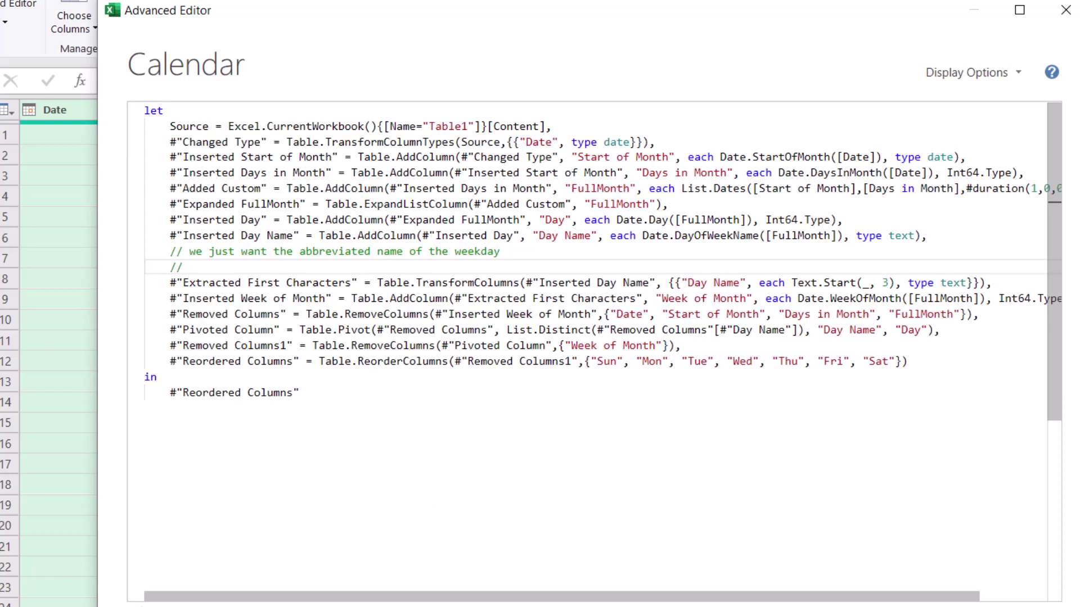
type("Please Pause the video and SUBSCRIBE to my channel")
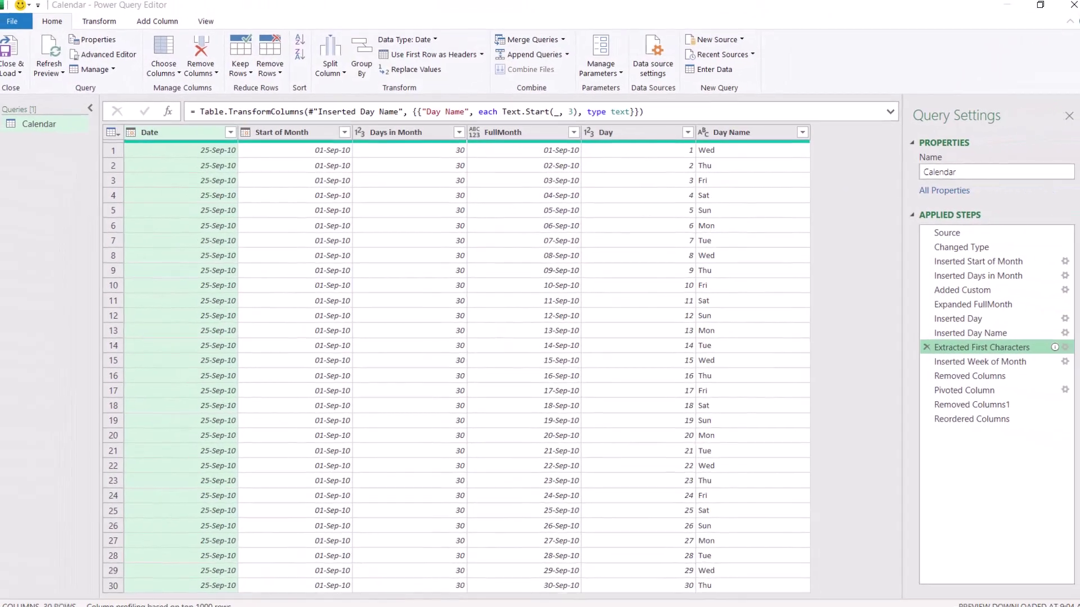
- Preview the final Reordered Columns Sun–Sat grid, then reopen the Calendar query's M code
left_click(971, 419)
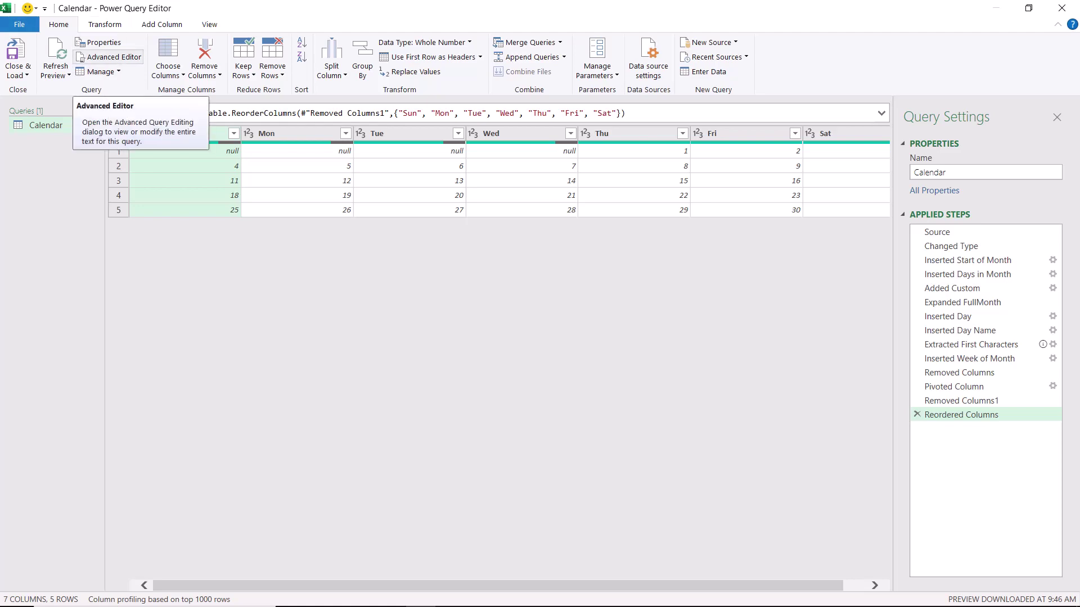
left_click(109, 57)
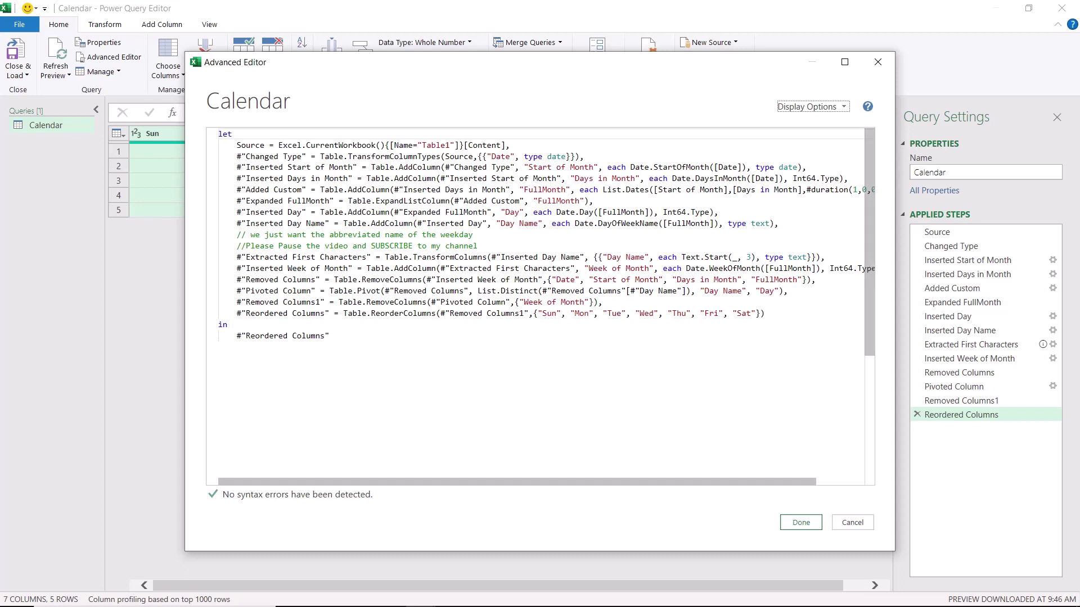
- Delete the stray /* and */ markers around the Inserted Days in Month line to fix the syntax error
left_click(237, 179)
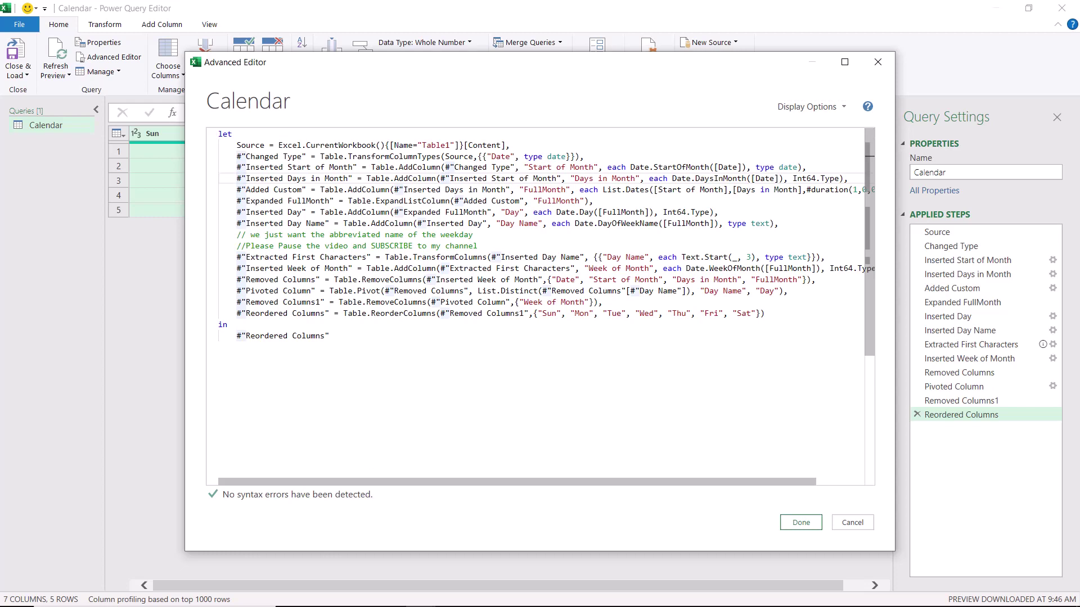
type("/")
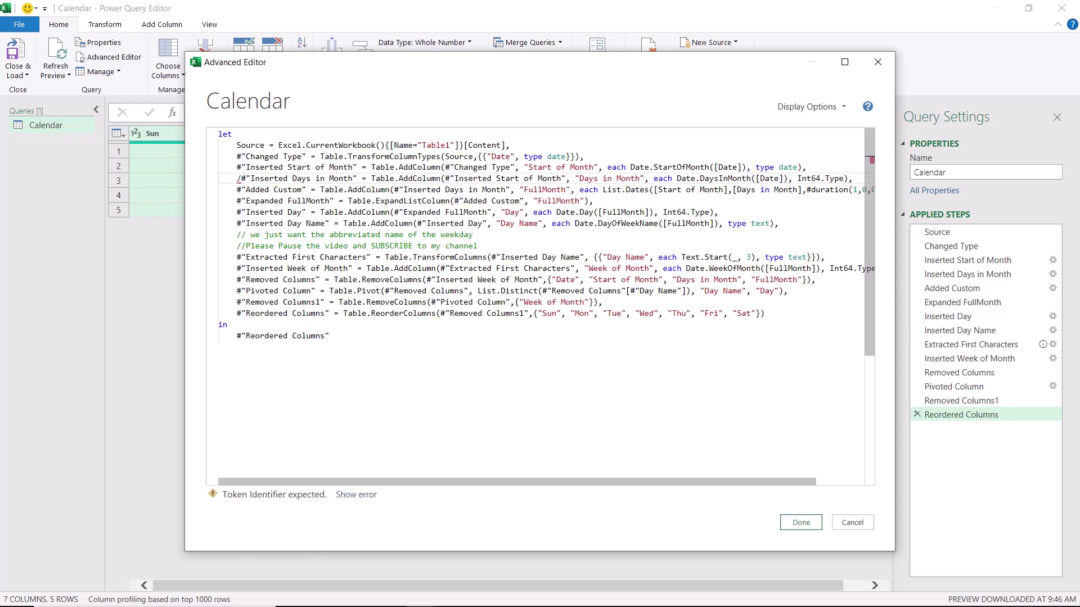
type("*")
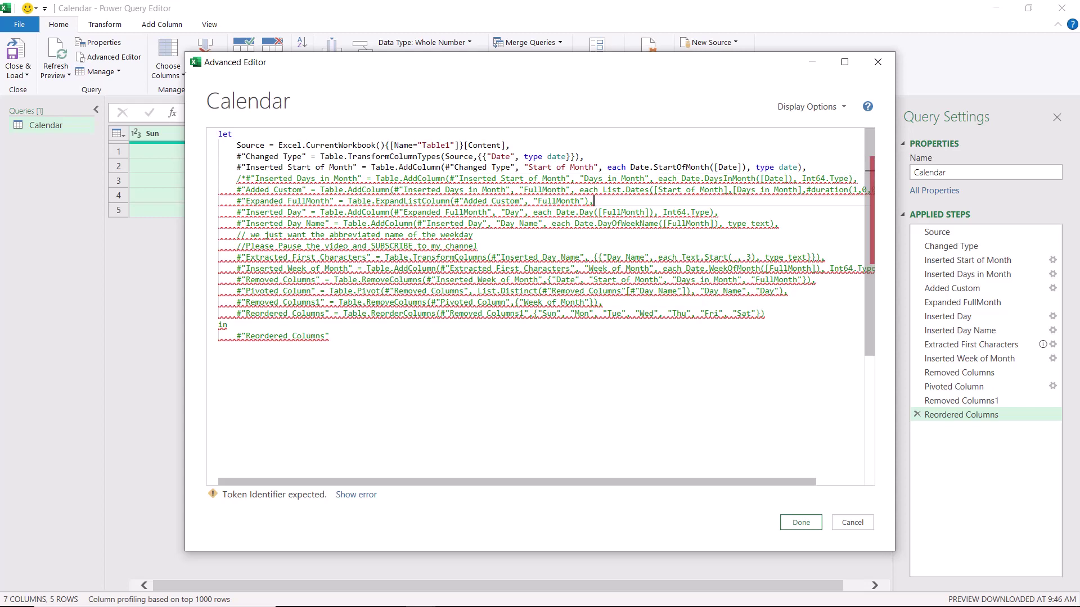
type("*/")
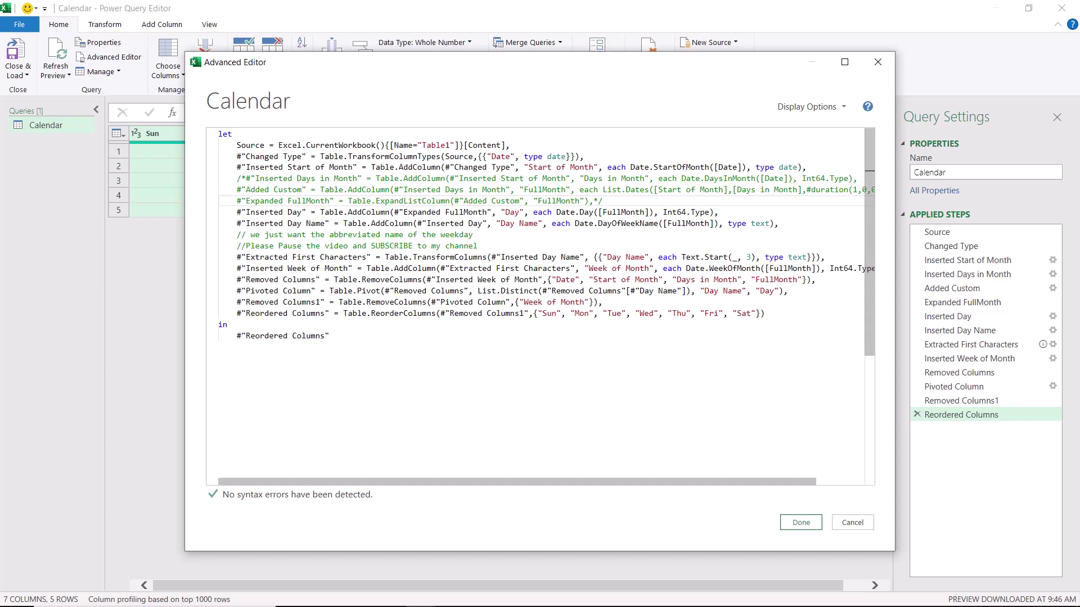
key("BackSpace")
key("BackSpace")
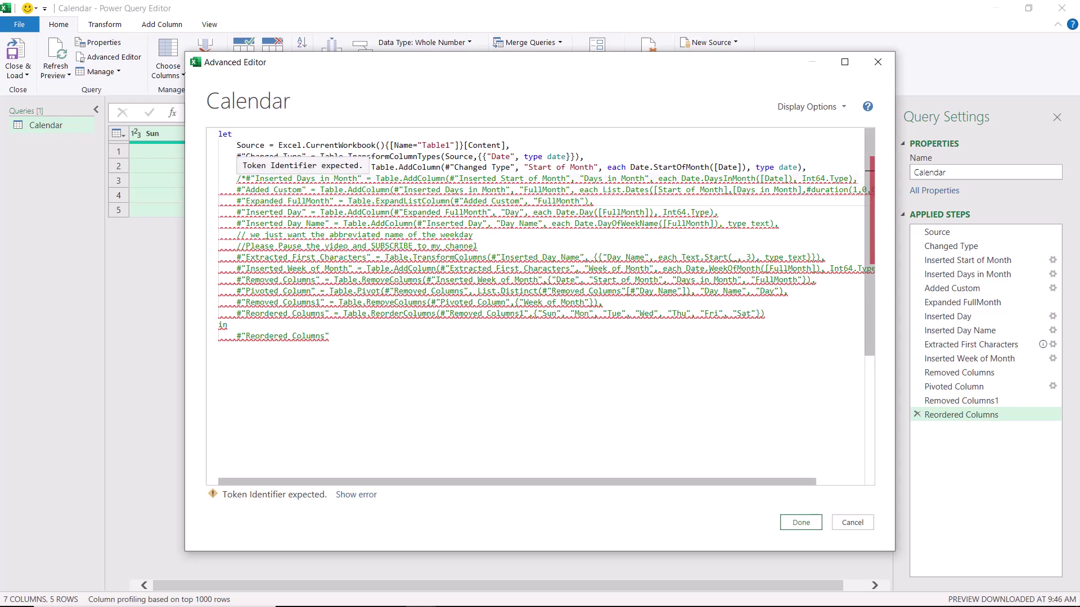
left_click(247, 178)
key("BackSpace")
key("BackSpace")
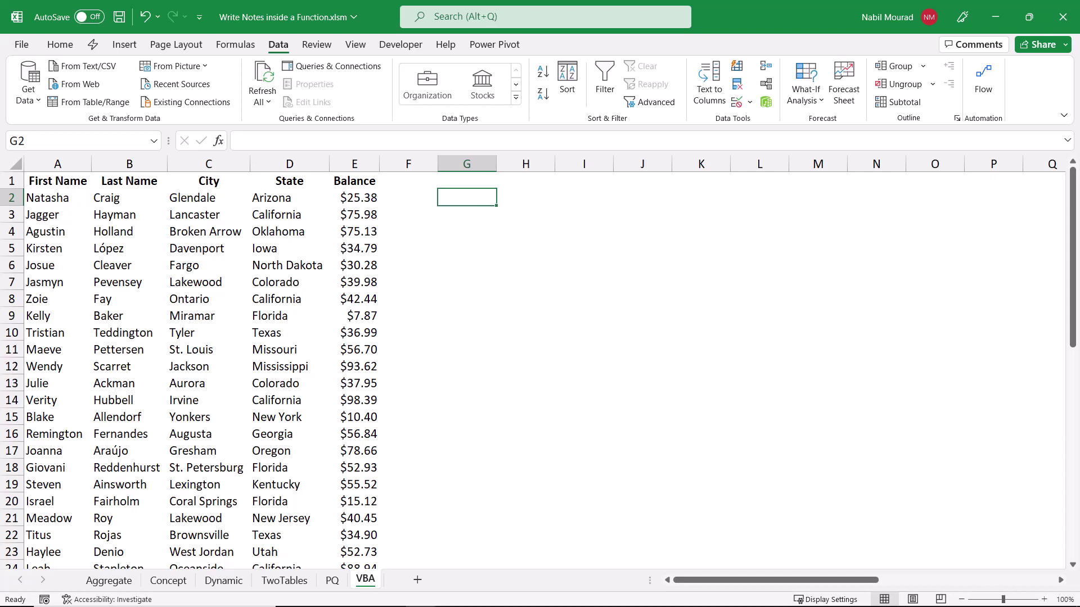
left_click(128, 265)
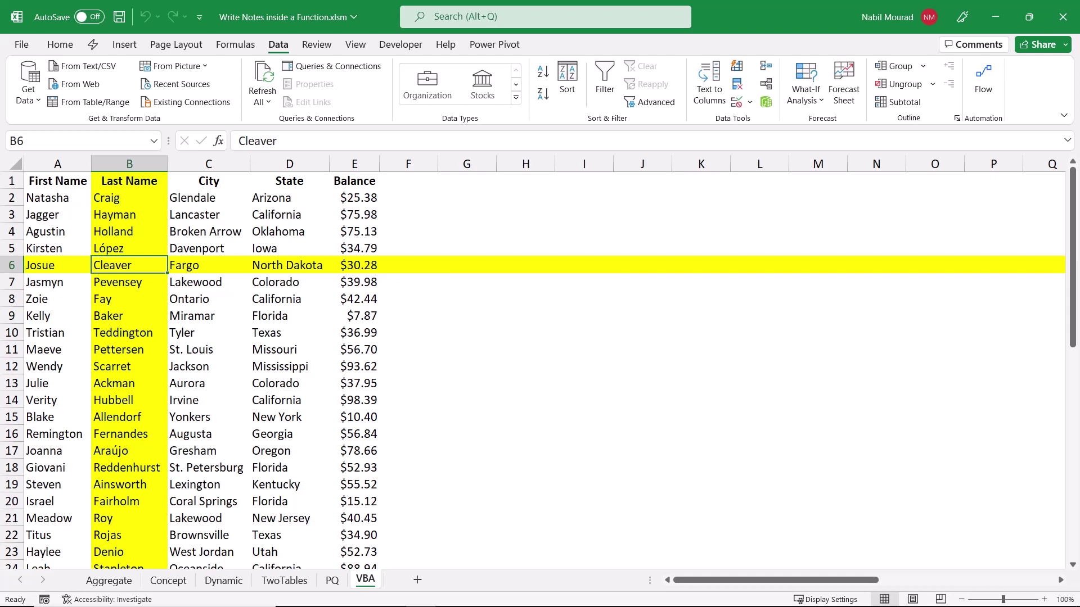
left_click(289, 316)
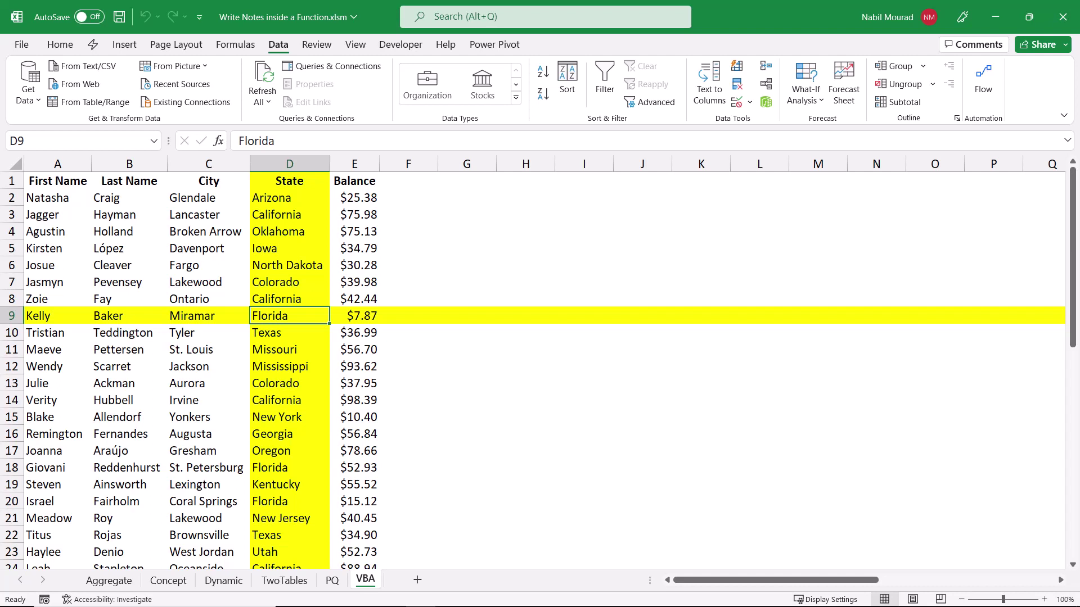
left_click(467, 265)
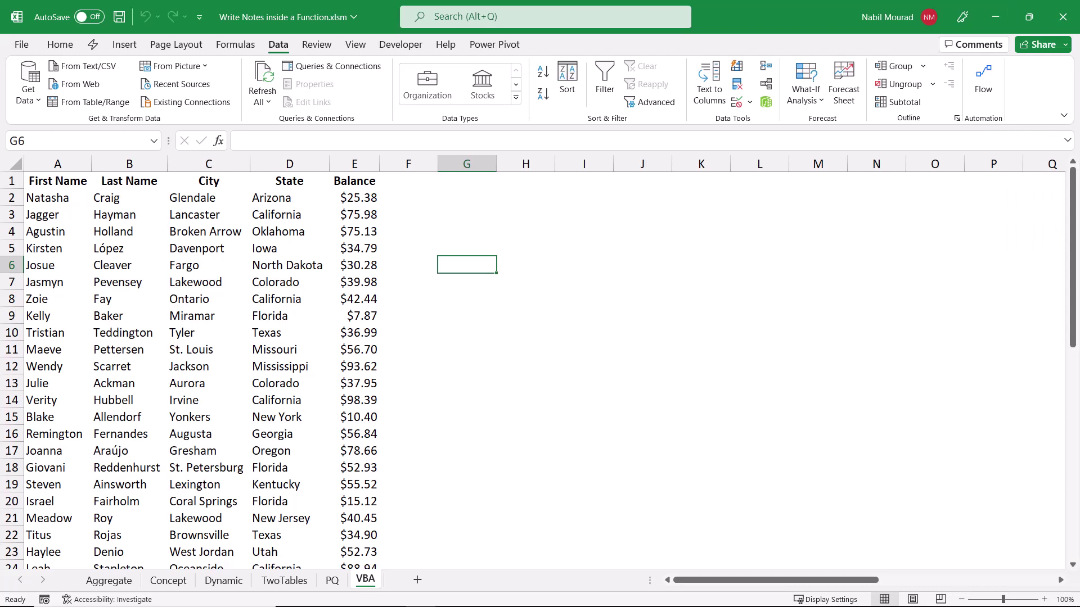
- In the VBA editor, insert the comment 'Do you like the tutorial? under the SelectionChange If line
key("alt+F11")
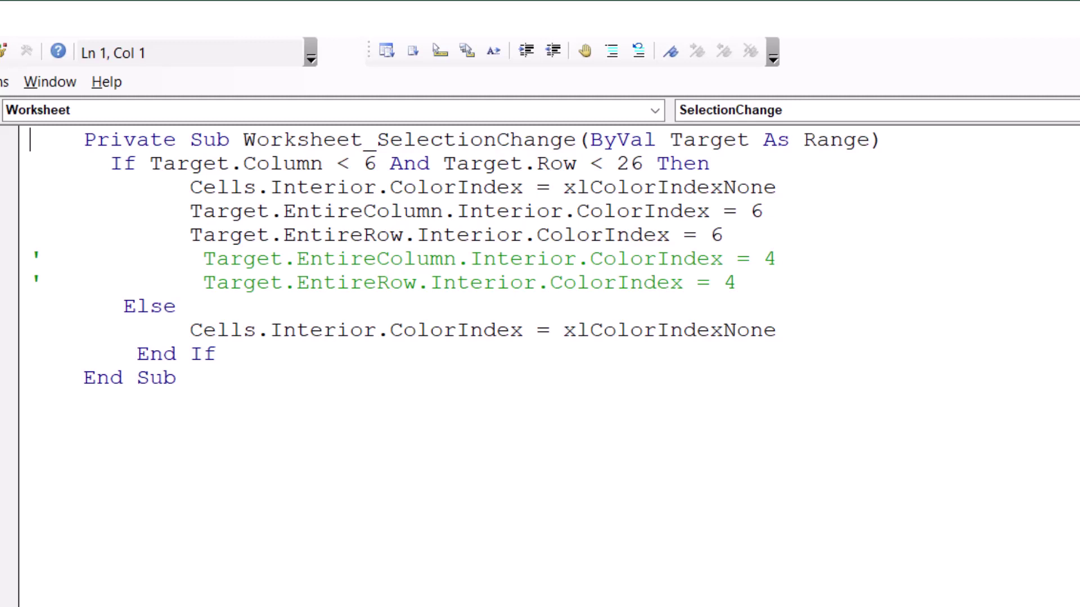
left_click(709, 164)
key("Return")
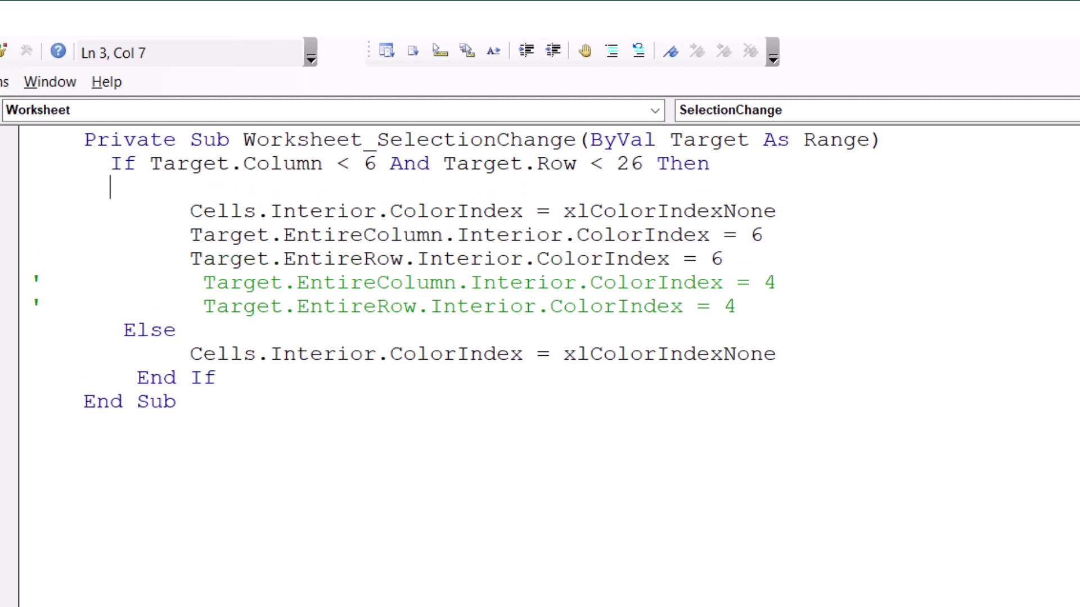
type("'Do you like the tutorial?")
key("Down")
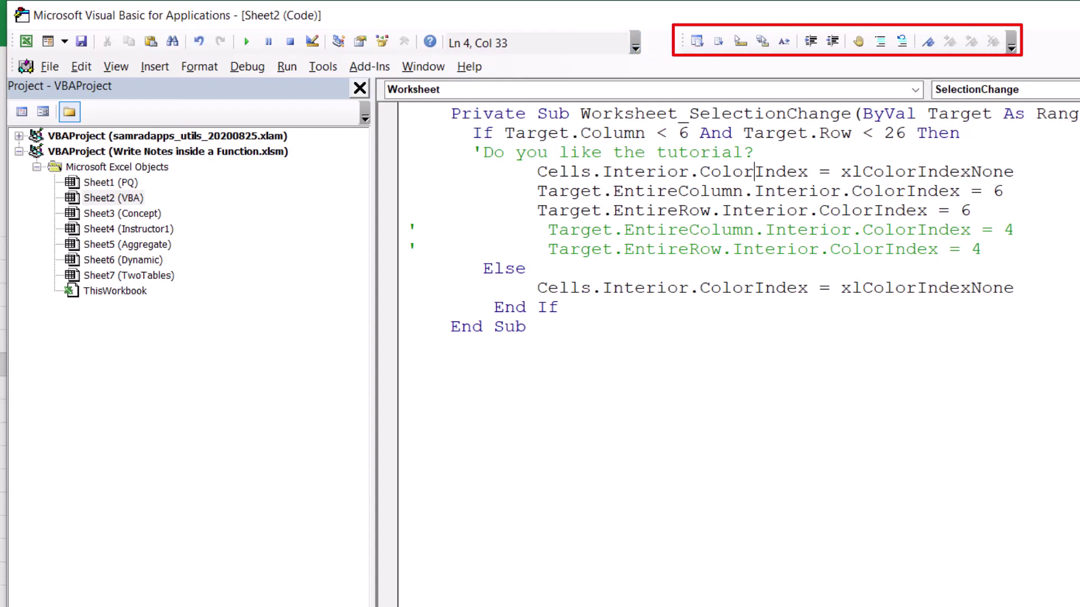
left_click(407, 346)
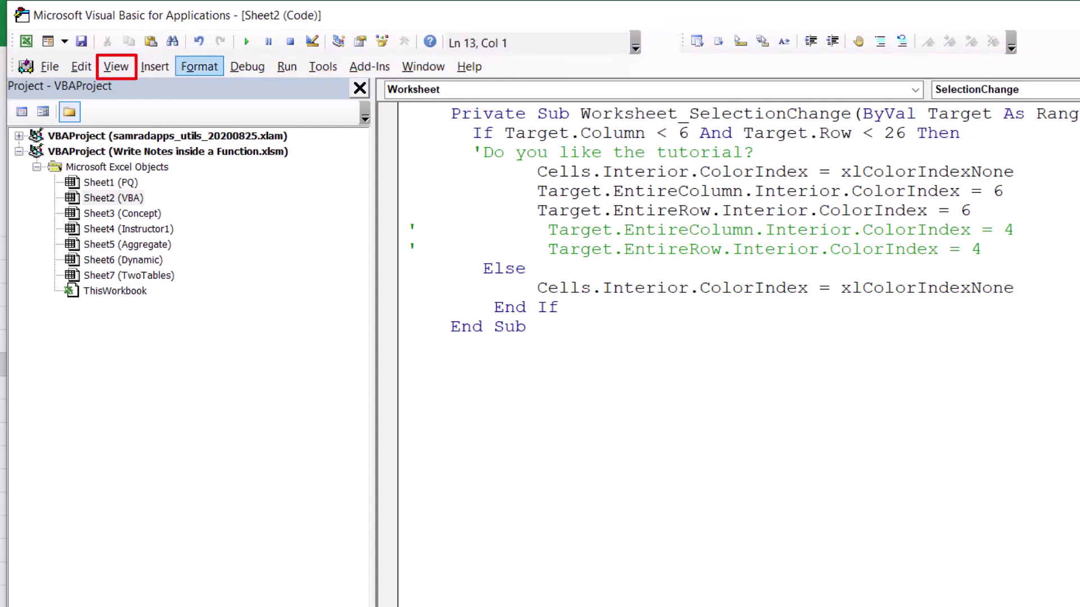
key("alt+v")
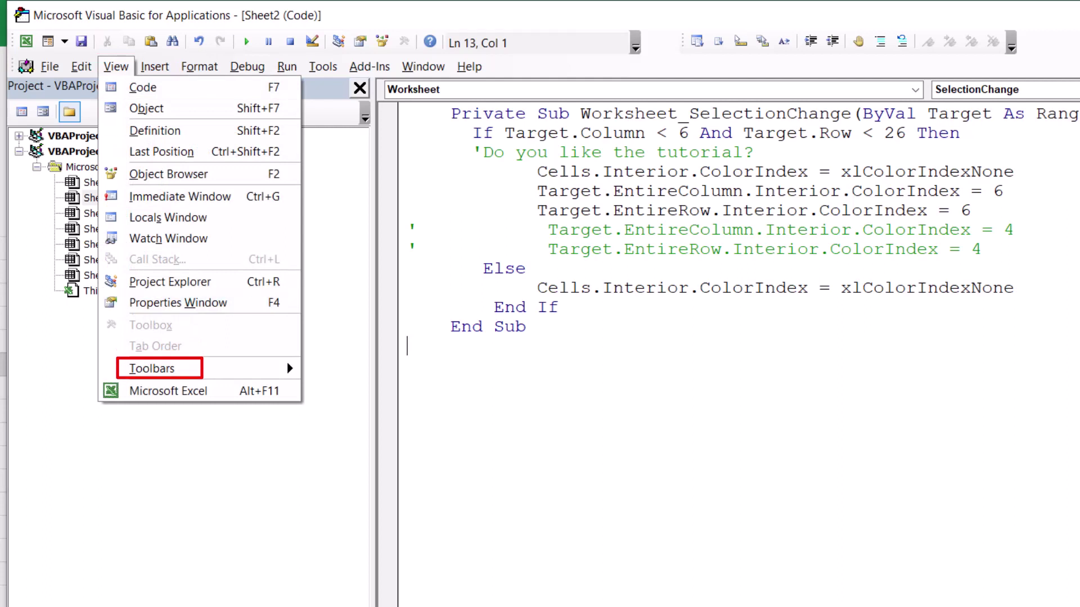
key("Right")
key("Down")
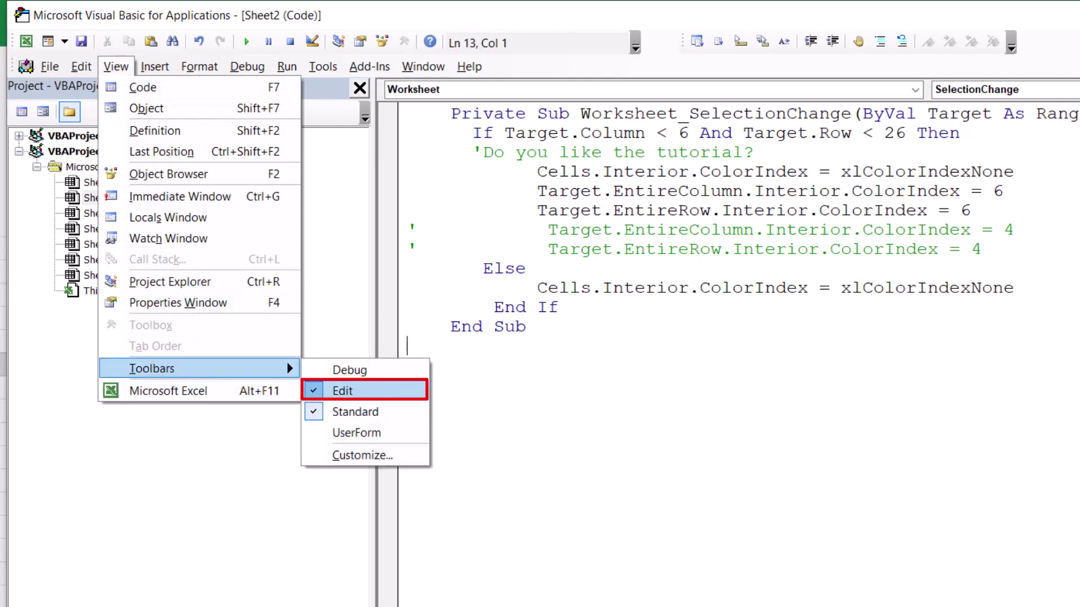
key("Escape")
key("Escape")
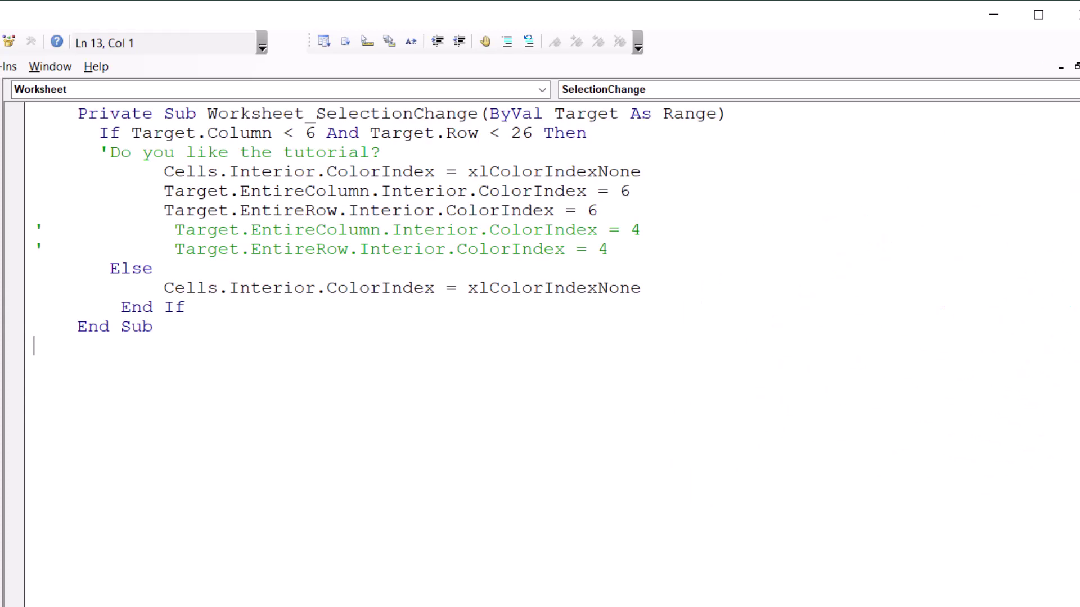
- Comment out both ColorIndex = 6 lines and uncomment both ColorIndex = 4 lines
left_click_drag(163, 191, 218, 191)
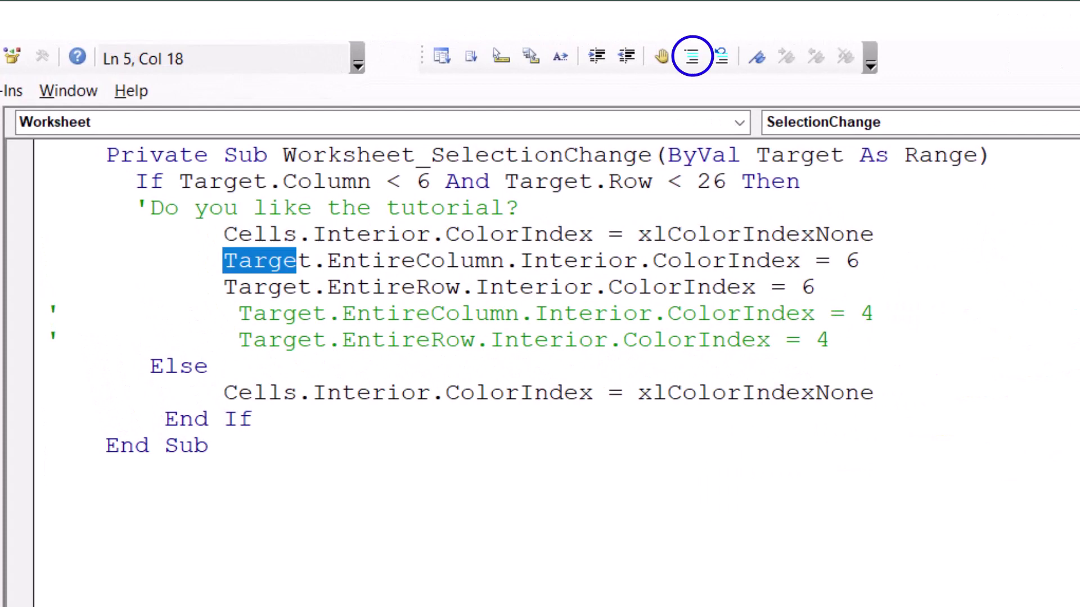
left_click_drag(296, 260, 815, 287)
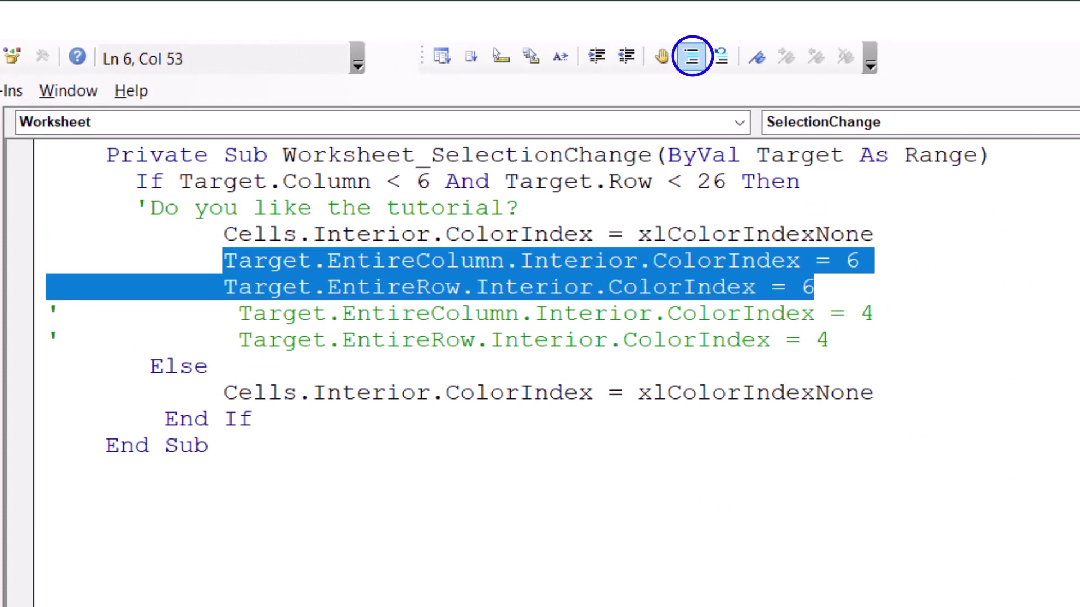
left_click(692, 56)
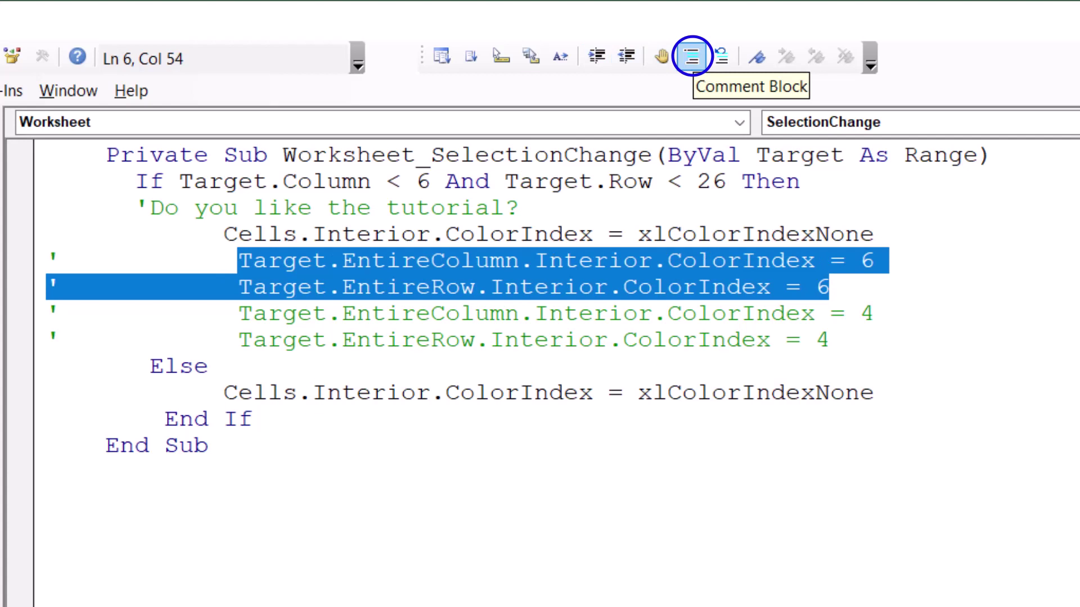
left_click_drag(238, 313, 830, 340)
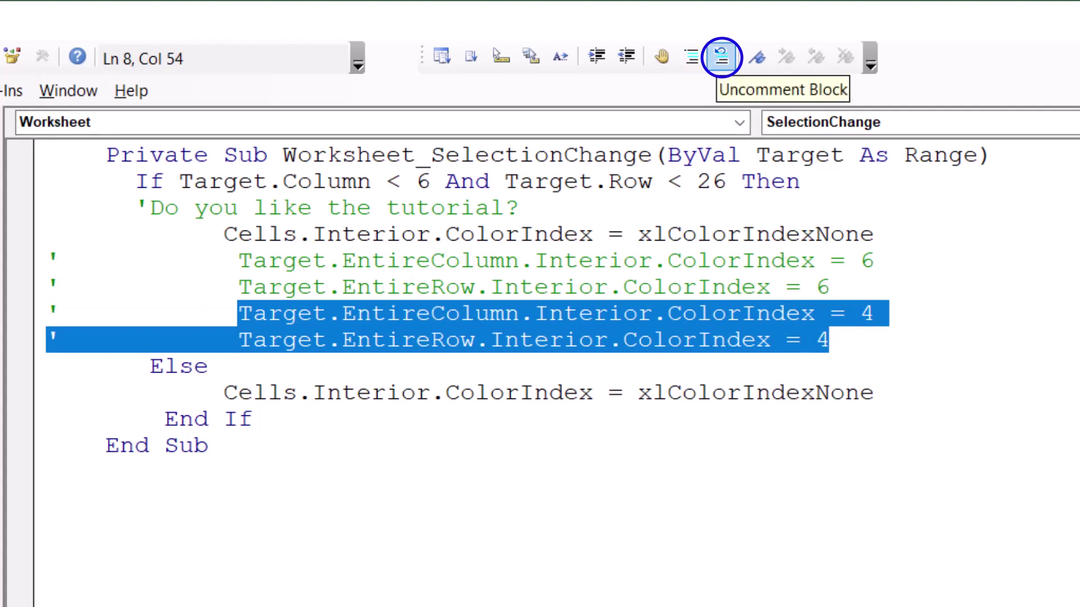
left_click(722, 57)
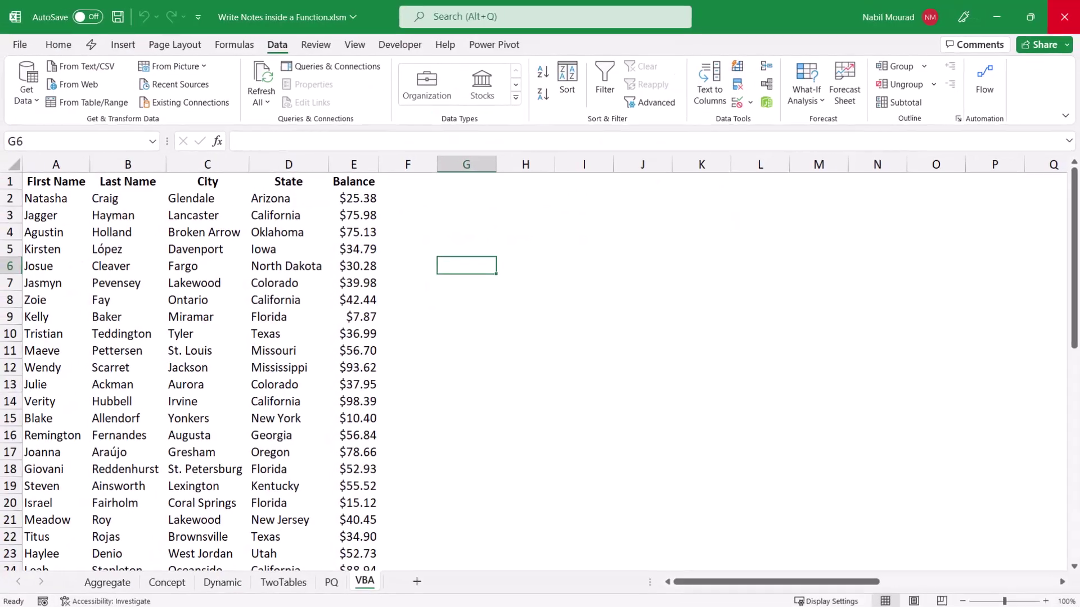
- Select cells B6 and C10 to check the green row-and-column highlight
left_click(129, 264)
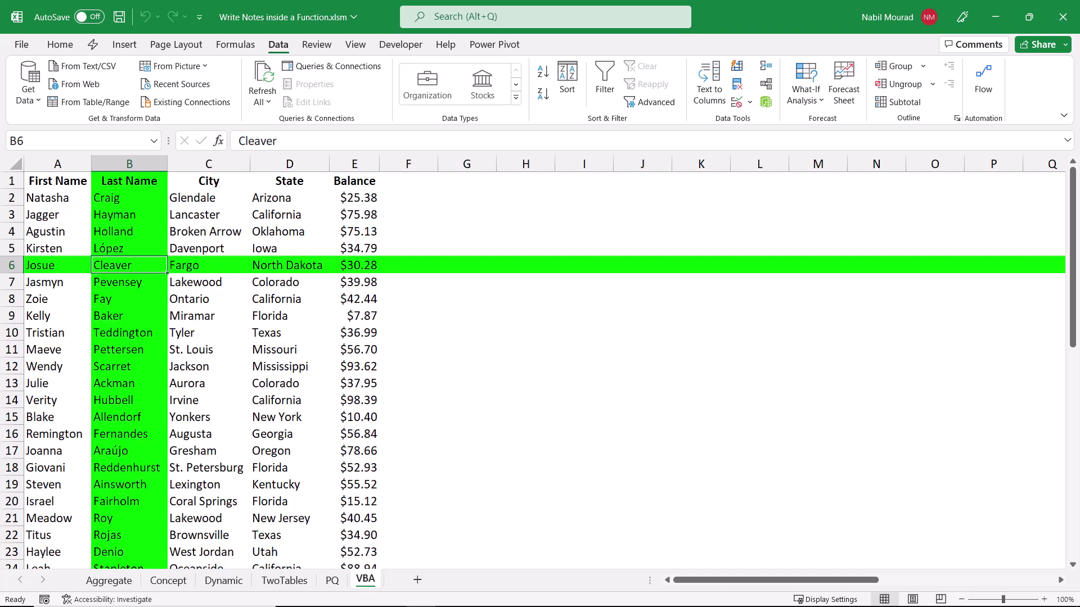
left_click(208, 333)
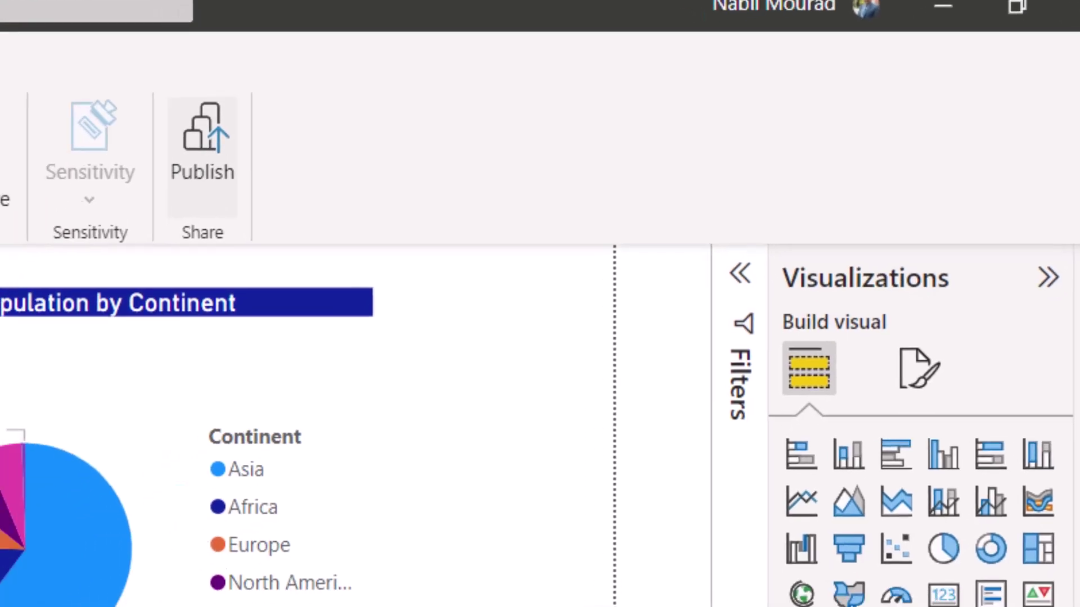
- Publish Comments to Visualization.pbix to My workspace and open the report in Power BI online
left_click(138, 169)
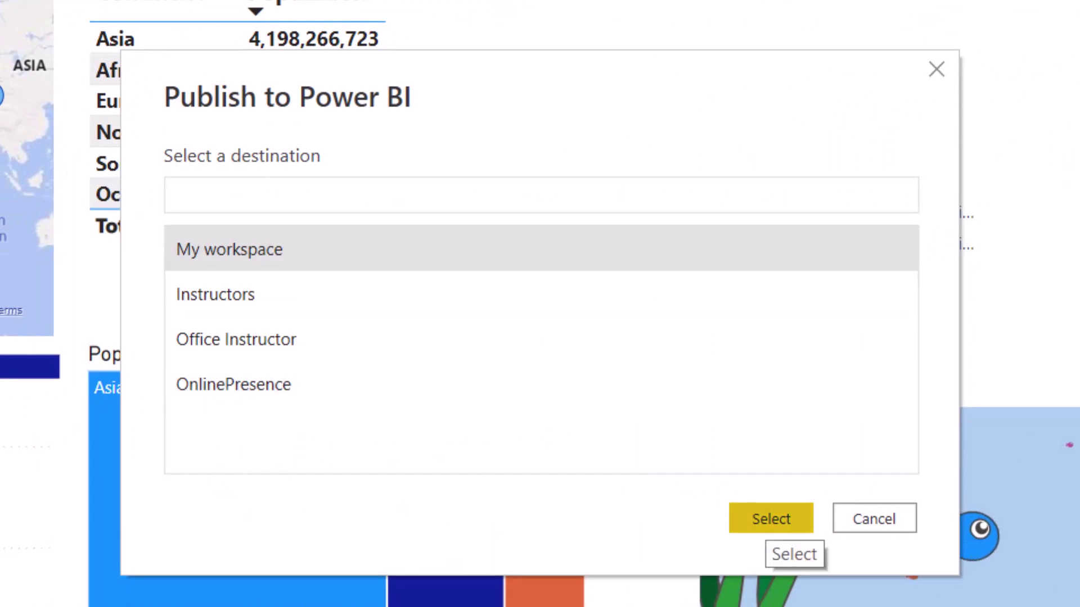
left_click(771, 518)
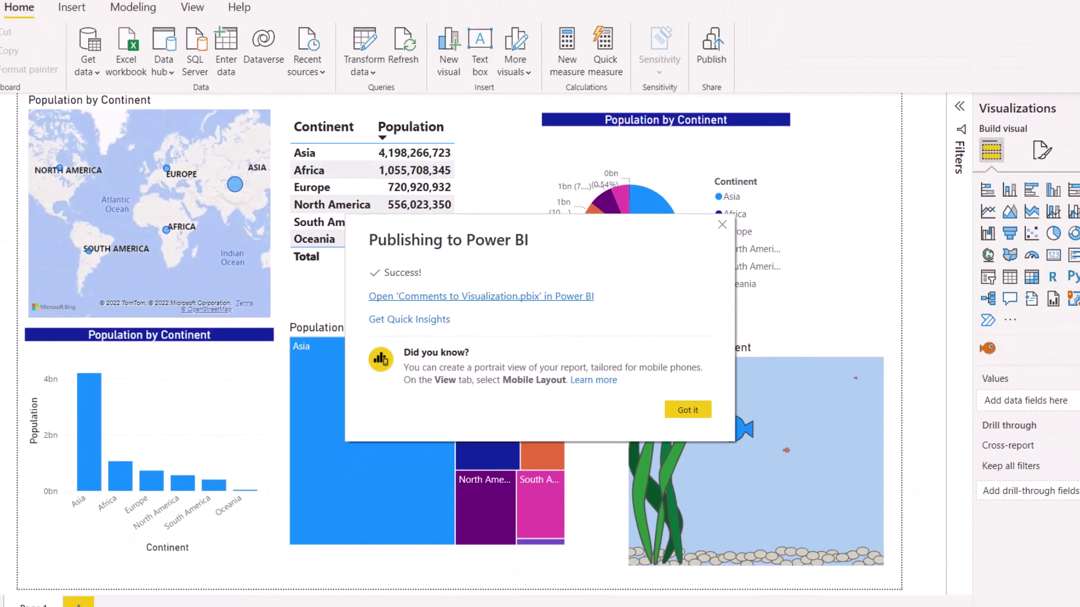
left_click(481, 297)
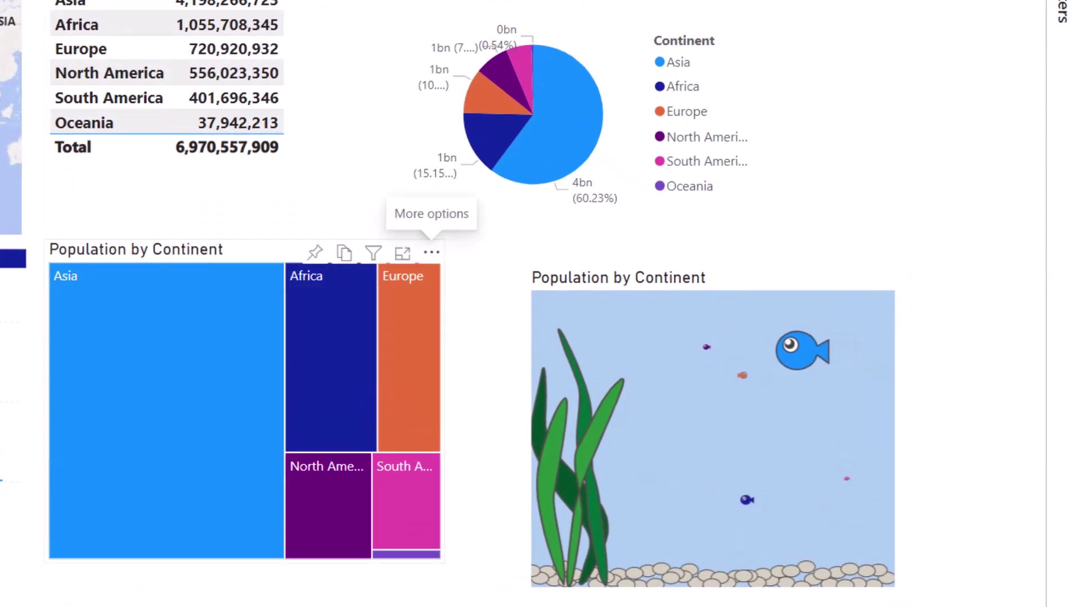
- Comment 'Africa has the second highest population of the world.' on the Population by Continent treemap
left_click(431, 253)
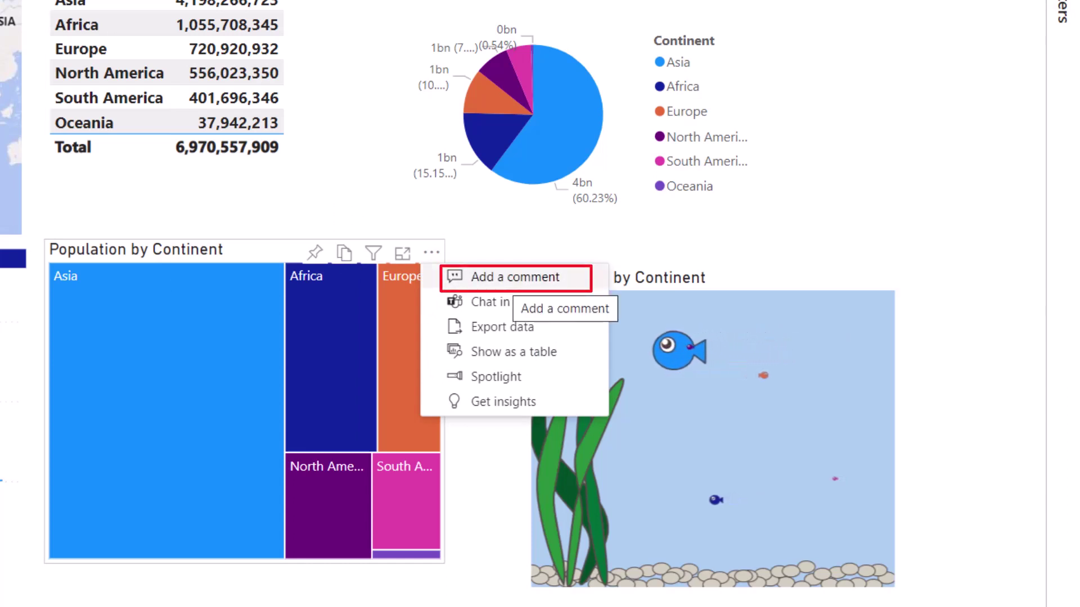
left_click(509, 278)
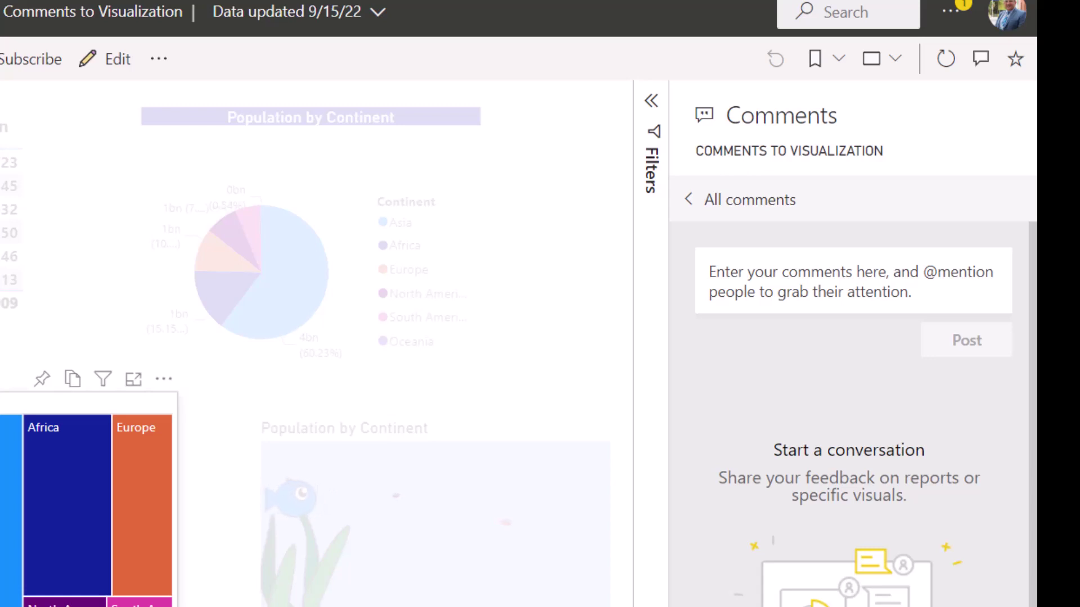
left_click(709, 273)
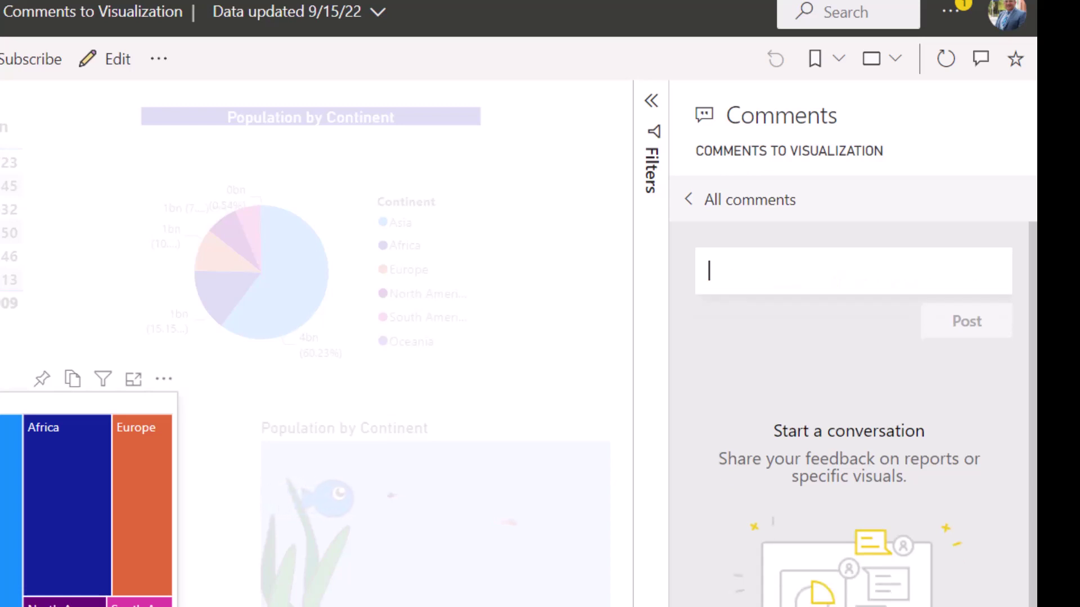
type("Africa has the second highest population of the world.")
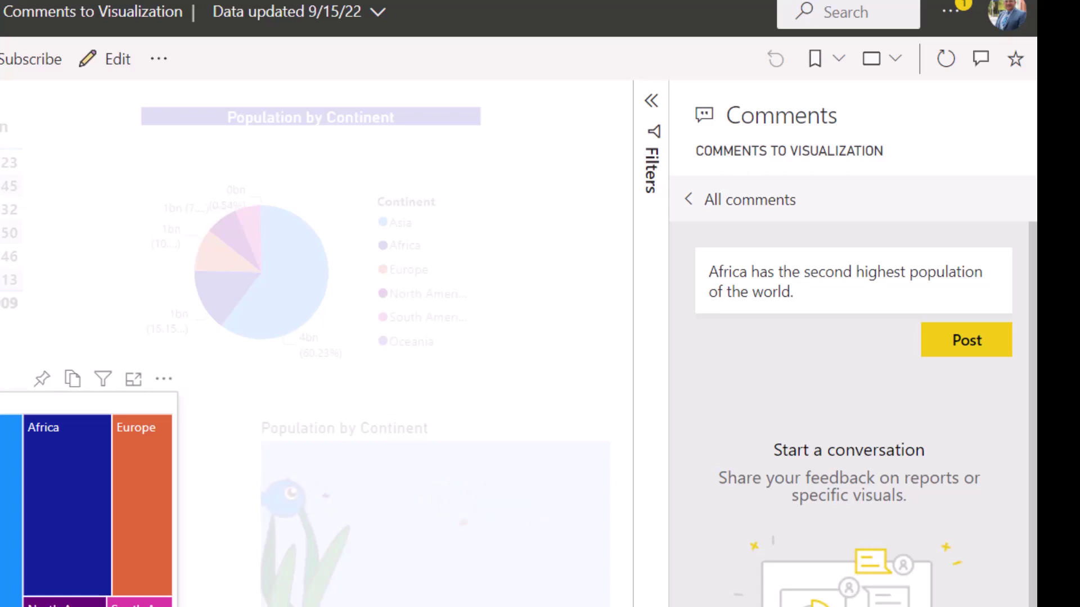
key("Return")
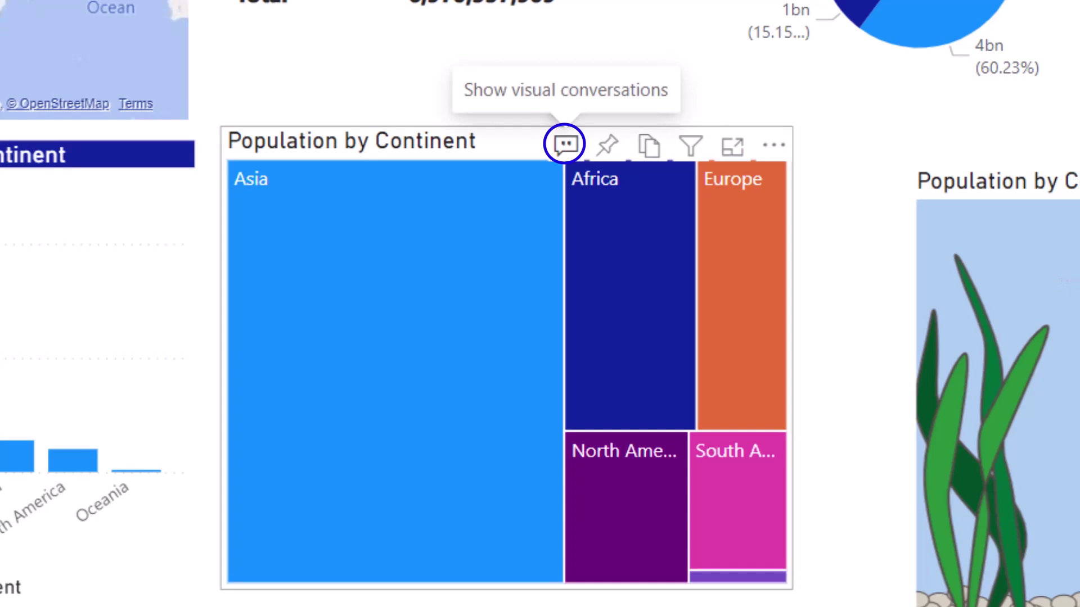
- Show the treemap's visual conversation listing the Africa population comment
left_click(566, 145)
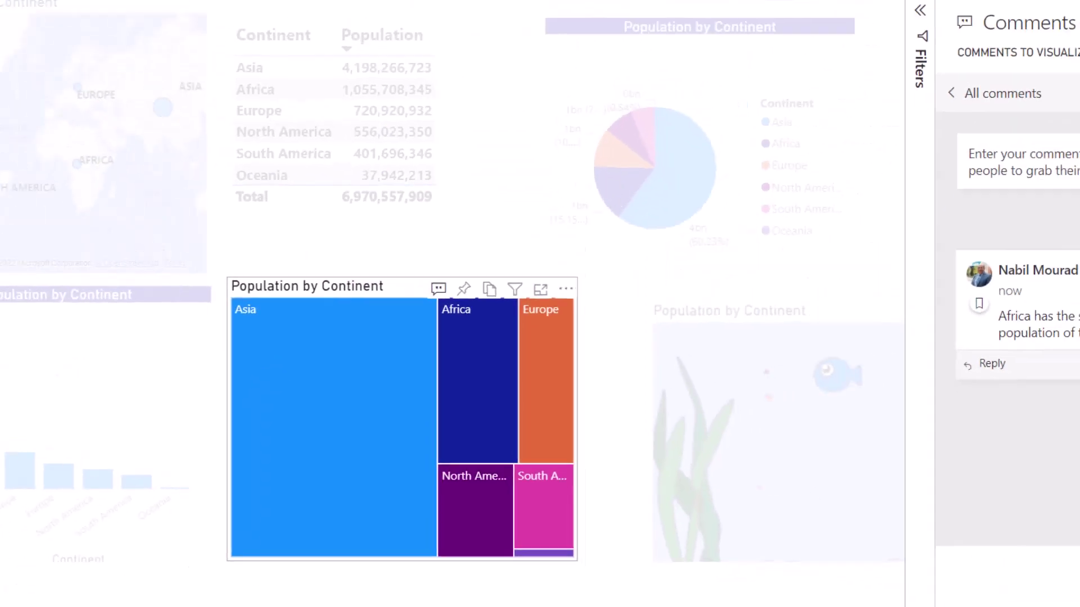